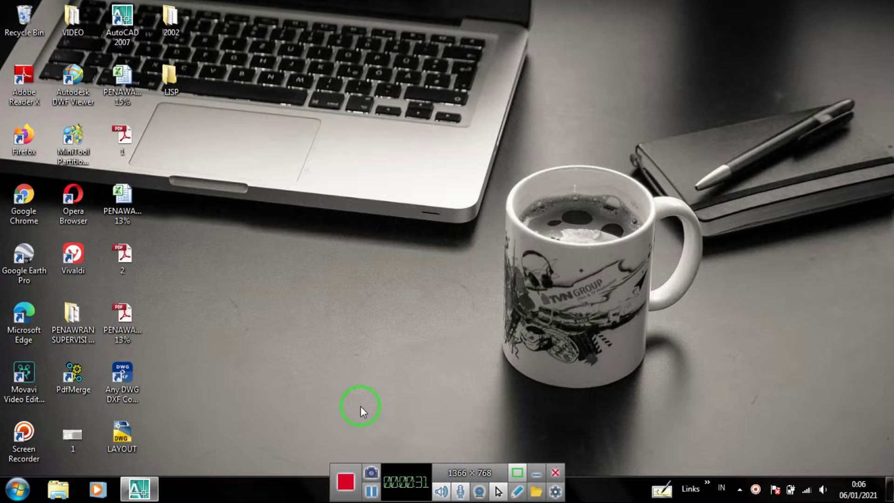
Step: Refresh the desktop twice from its shortcut menu
right_click(417, 295)
left_click(474, 148)
right_click(442, 184)
left_click(475, 223)
mouse_move(139, 489)
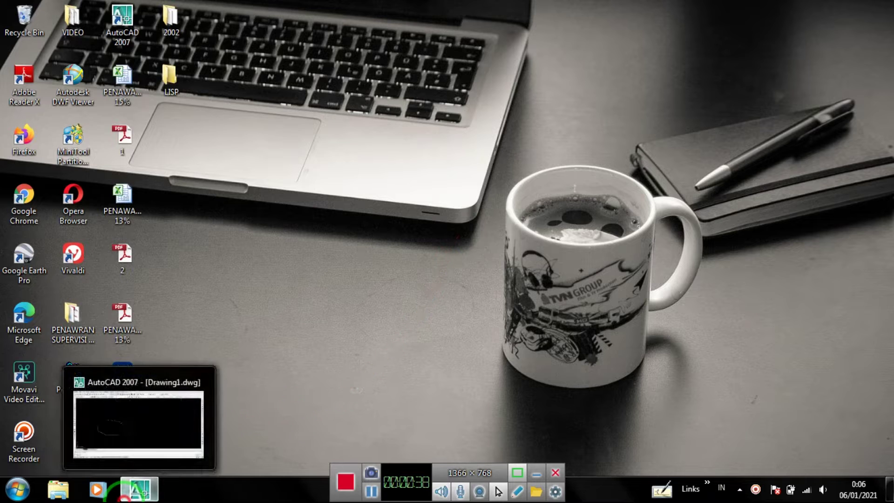
Step: Bring AutoCAD back up and centre the view on the octagon
left_click(123, 498)
middle_click_drag(398, 284, 493, 287)
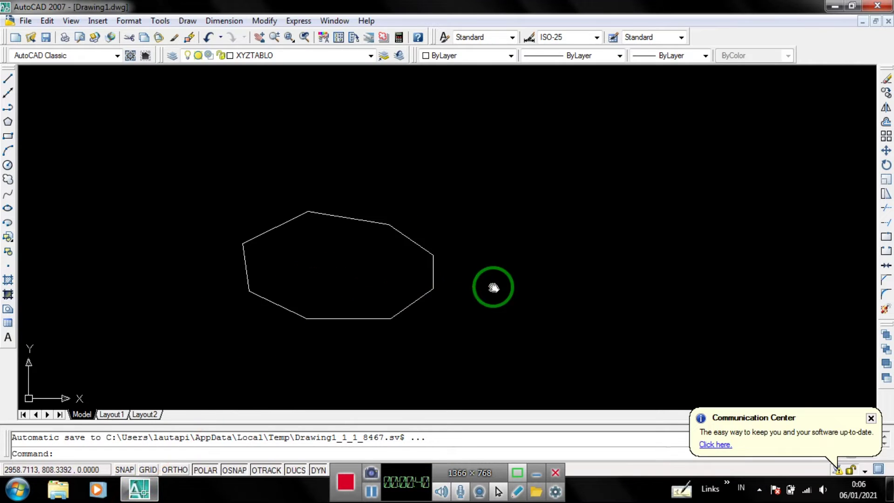
scroll(342, 230, "up", 2)
scroll(341, 229, "up", 1)
middle_click_drag(345, 245, 395, 202)
scroll(396, 202, "down", 2)
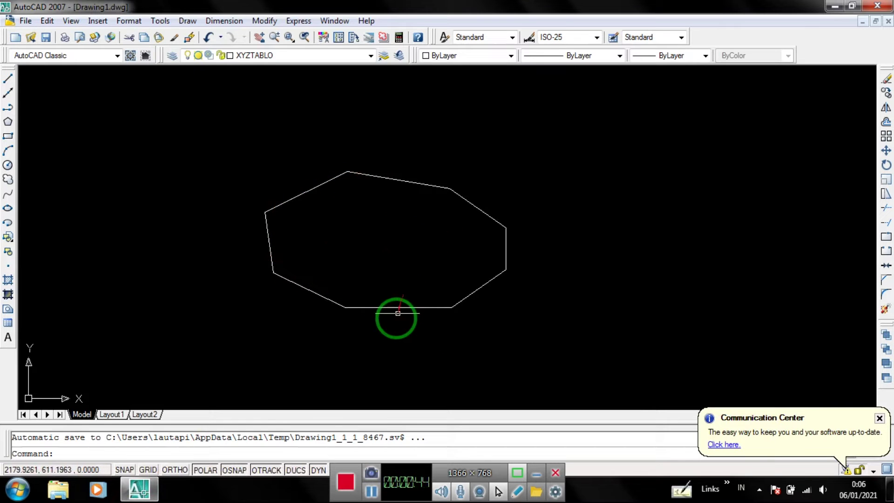
middle_click_drag(409, 225, 407, 243)
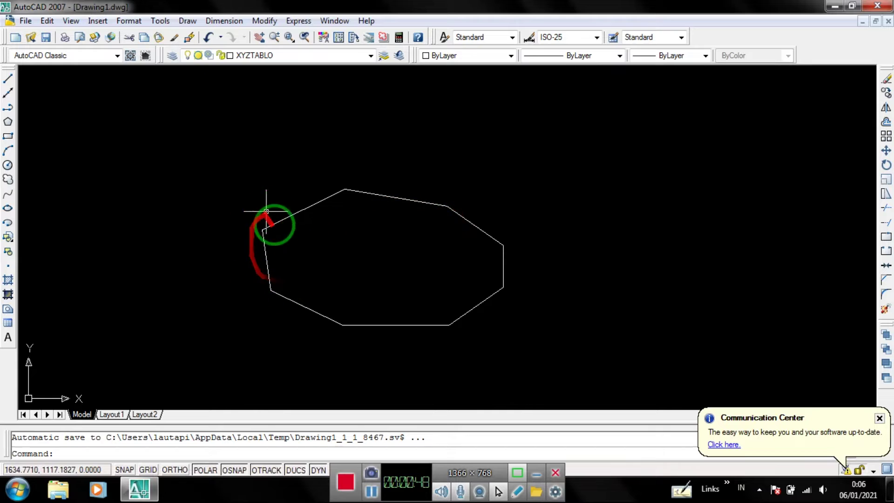
middle_click_drag(310, 235, 300, 270)
scroll(302, 282, "up", 1)
scroll(323, 275, "down", 1)
middle_click_drag(355, 296, 336, 281)
type("REC")
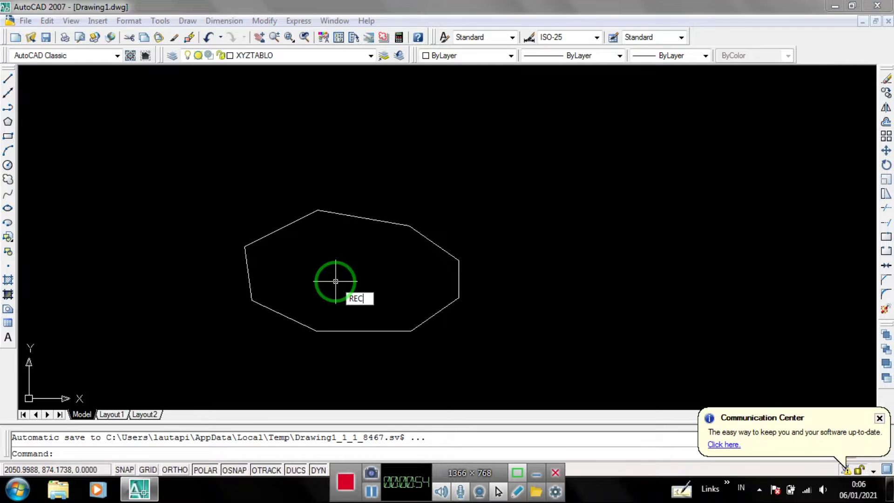
Step: Draw a rectangle above the octagon from two picked corners
key("Return")
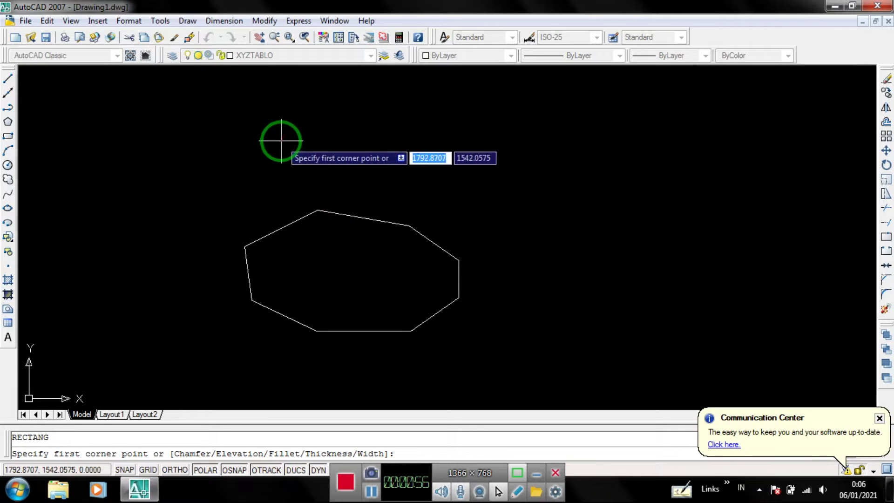
left_click(282, 136)
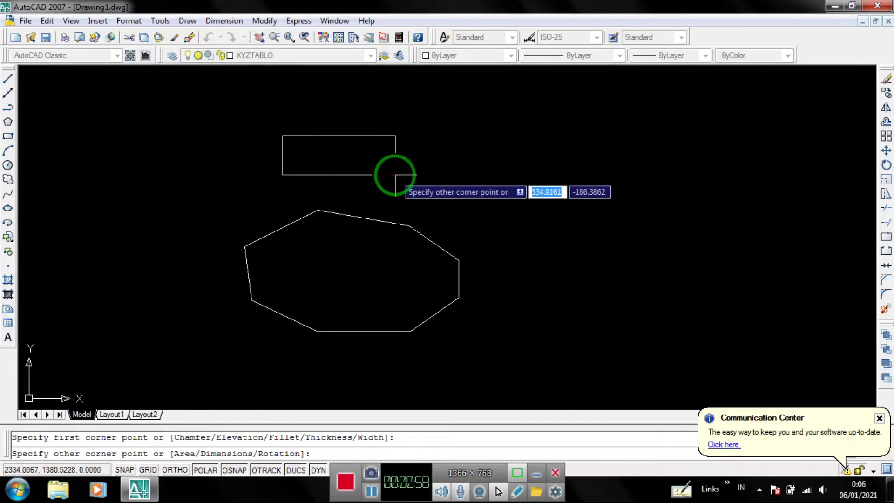
left_click(399, 175)
middle_click_drag(524, 215, 538, 209)
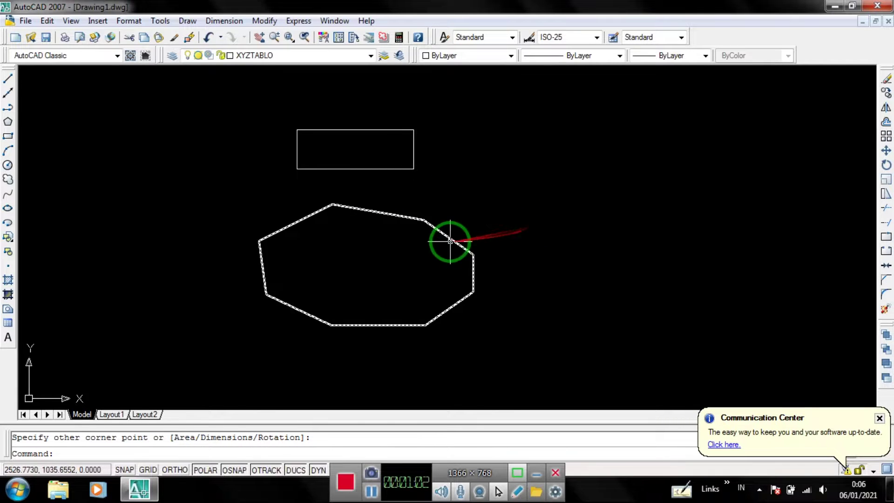
scroll(336, 210, "up", 3)
scroll(335, 212, "down", 2)
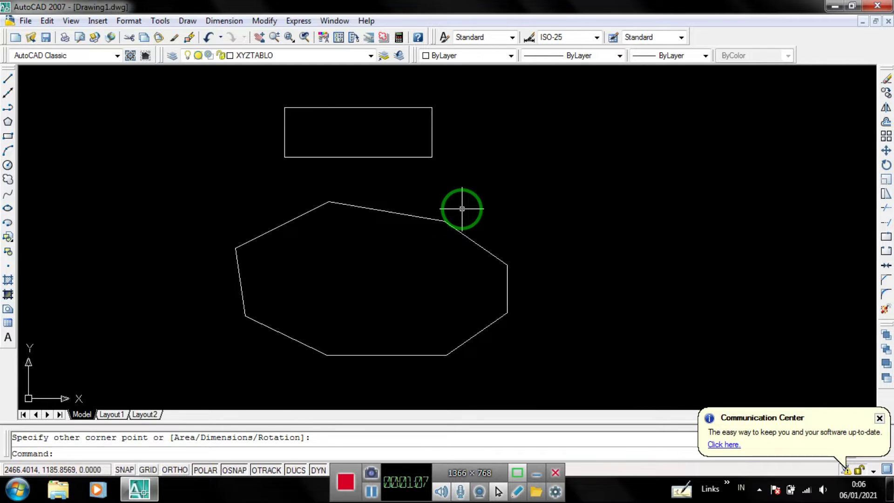
type("AP")
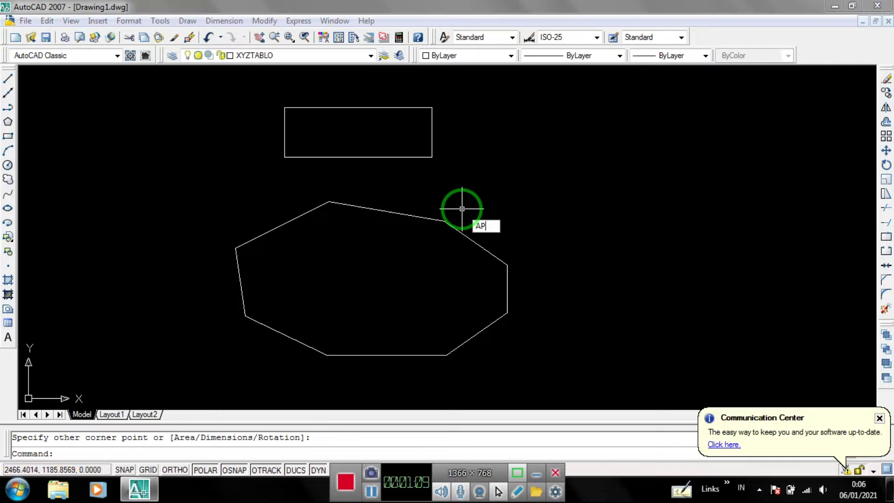
Step: Load the lautapi num routine from the LISP folder via Tools > Load Application, then close
key("Return")
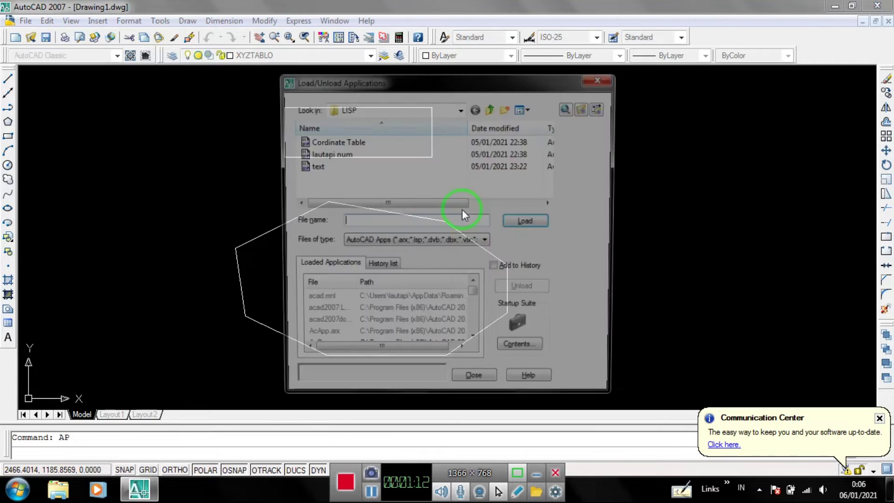
left_click(602, 77)
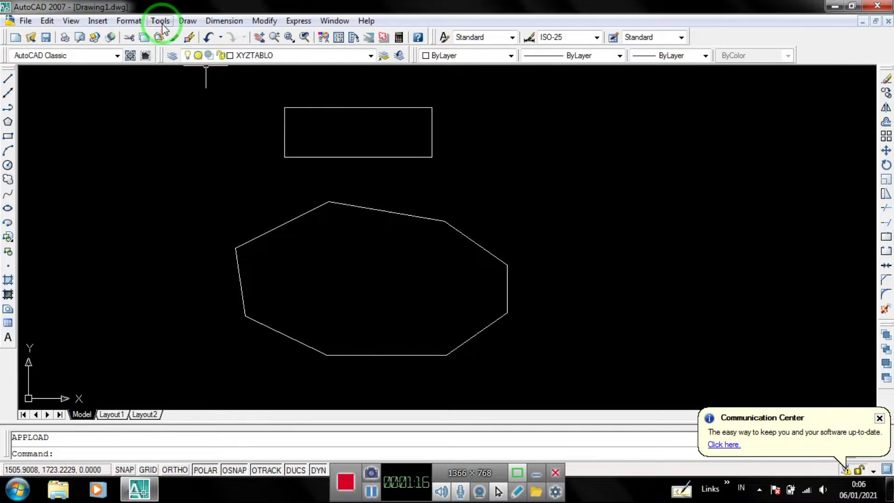
left_click(160, 21)
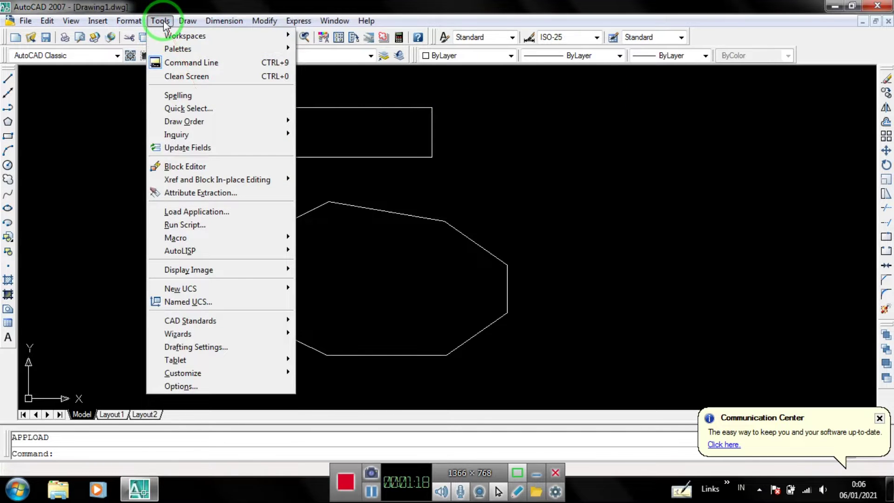
left_click(223, 212)
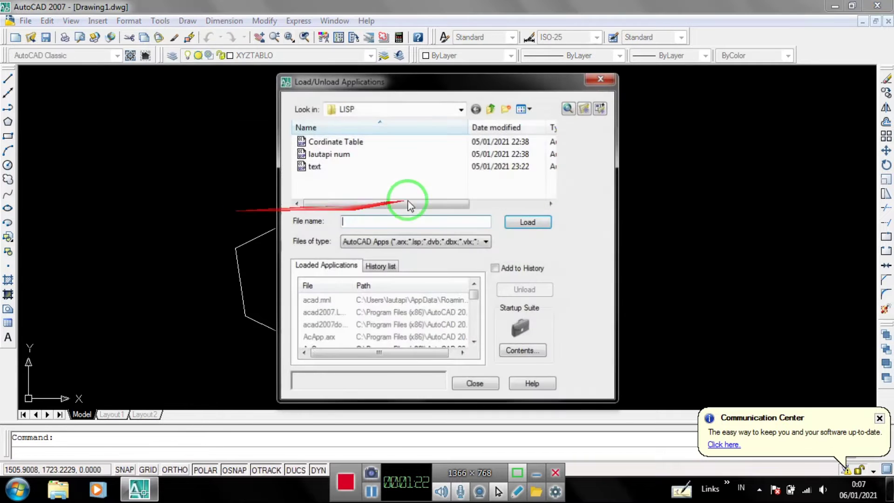
left_click(341, 158)
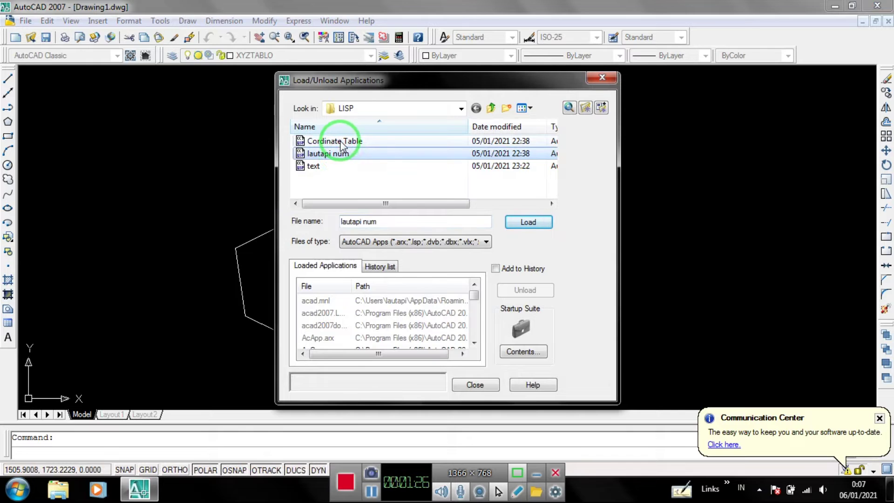
left_click(340, 141)
left_click(341, 153)
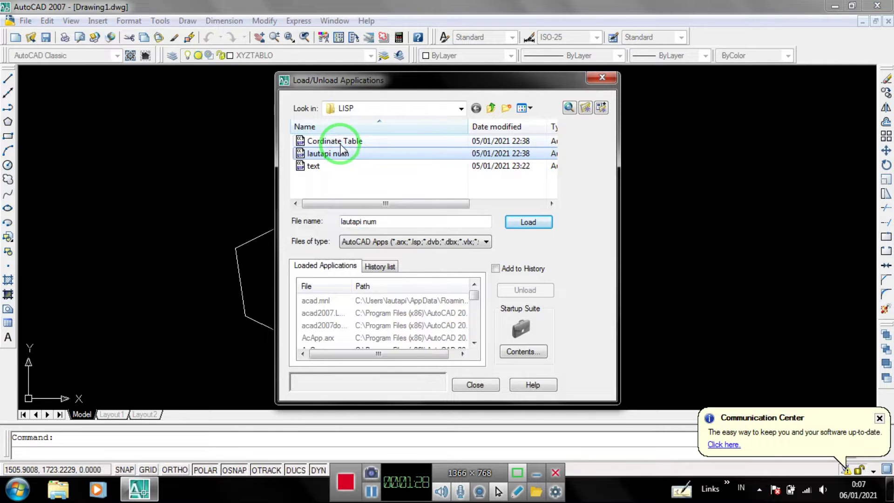
left_click(340, 142)
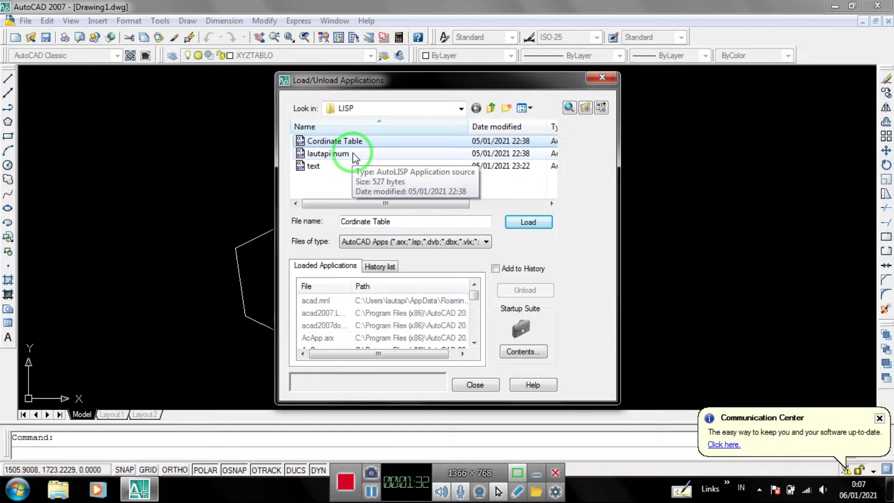
left_click(355, 158)
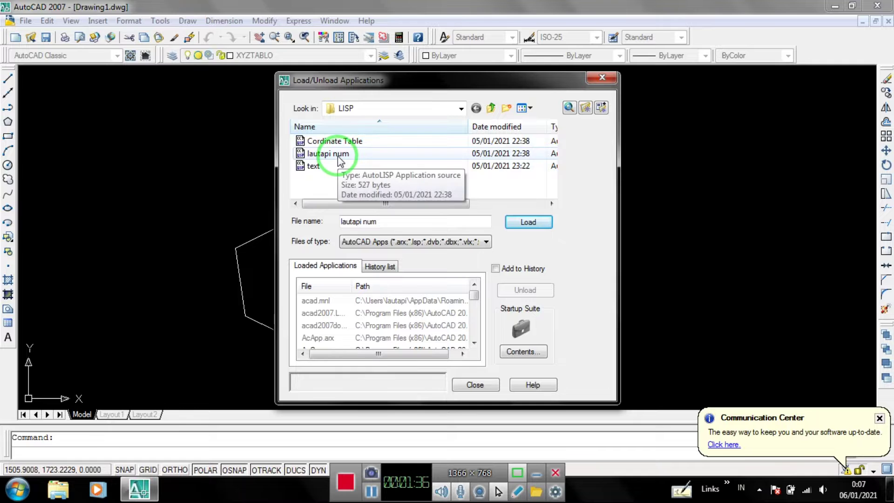
left_click_drag(447, 219, 339, 189)
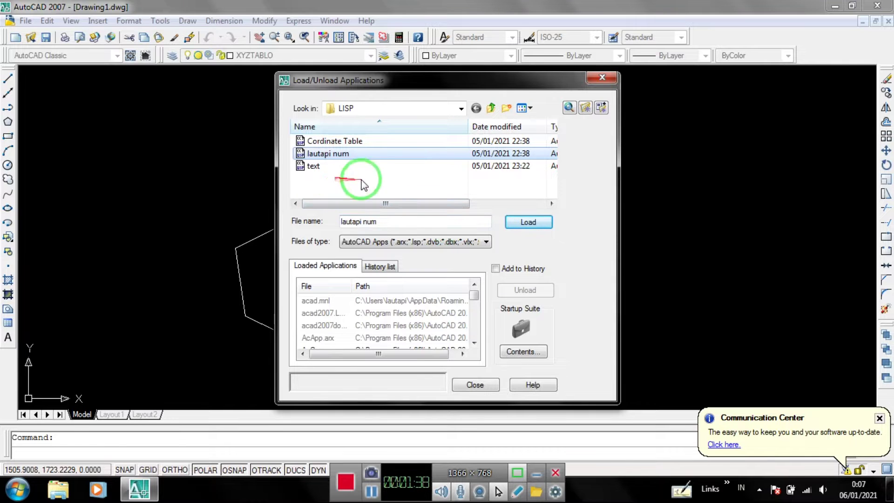
left_click(542, 228)
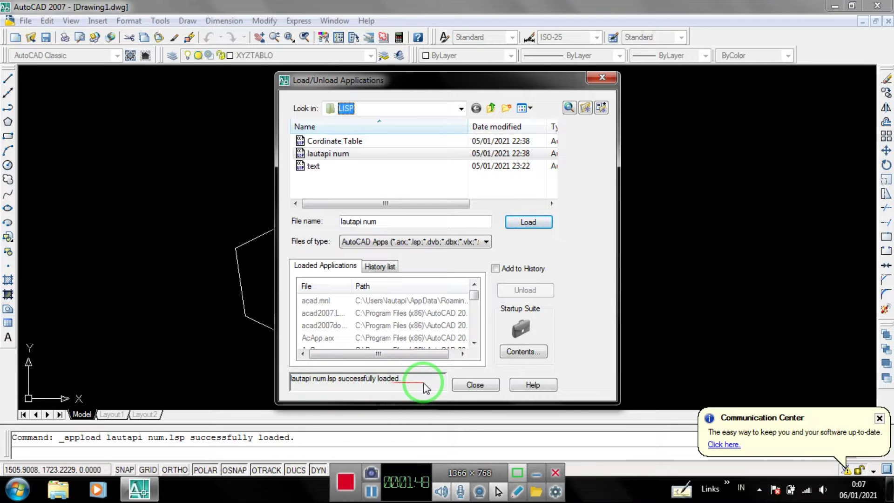
left_click(476, 384)
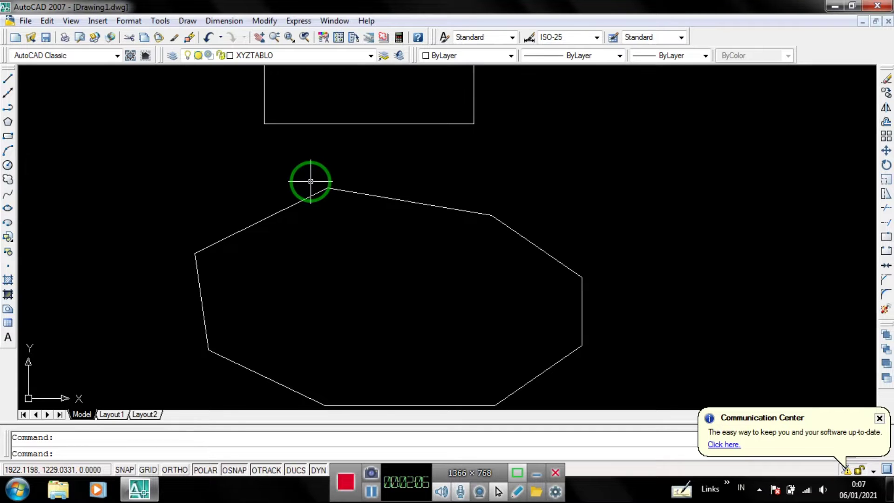
Step: Start the numbering routine and label octagon vertices 1 through 4
type("l")
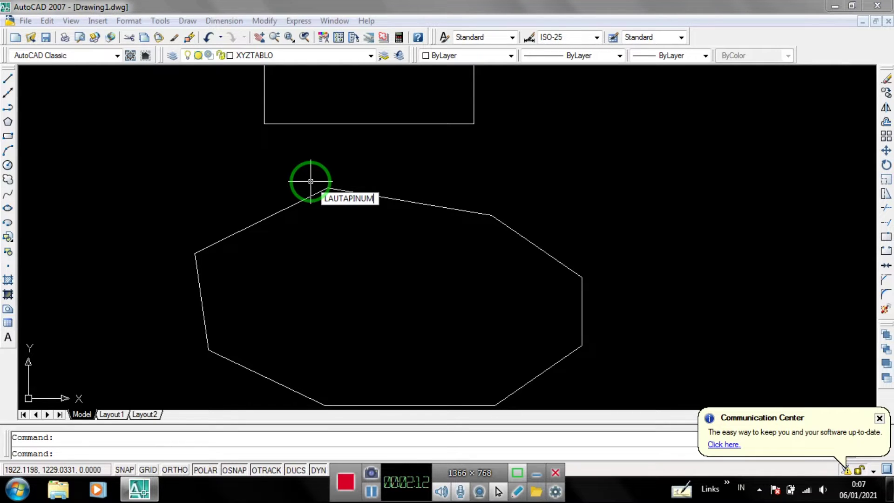
key("Return")
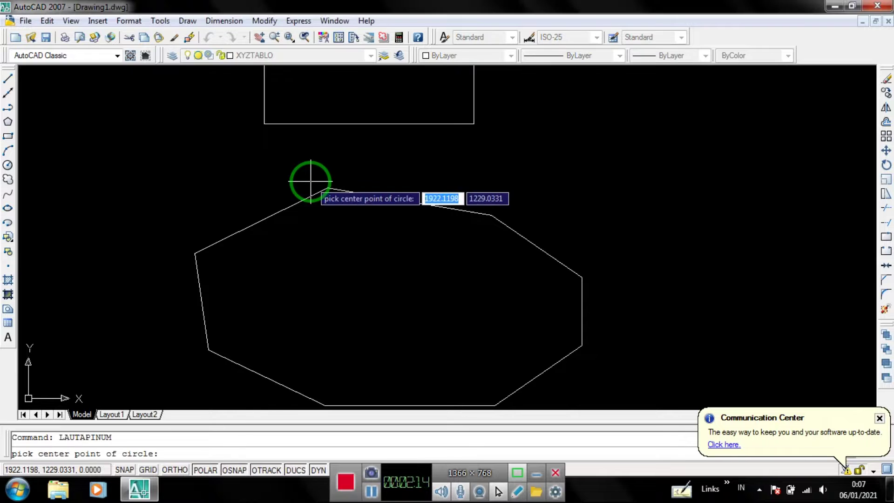
scroll(320, 190, "up", 2)
scroll(481, 201, "down", 2)
middle_click_drag(594, 272, 495, 261)
scroll(451, 165, "up", 3)
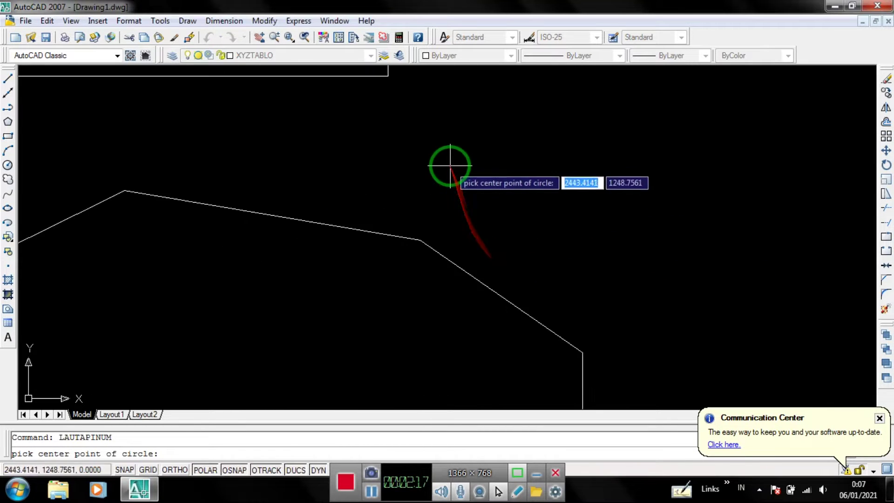
left_click(449, 206)
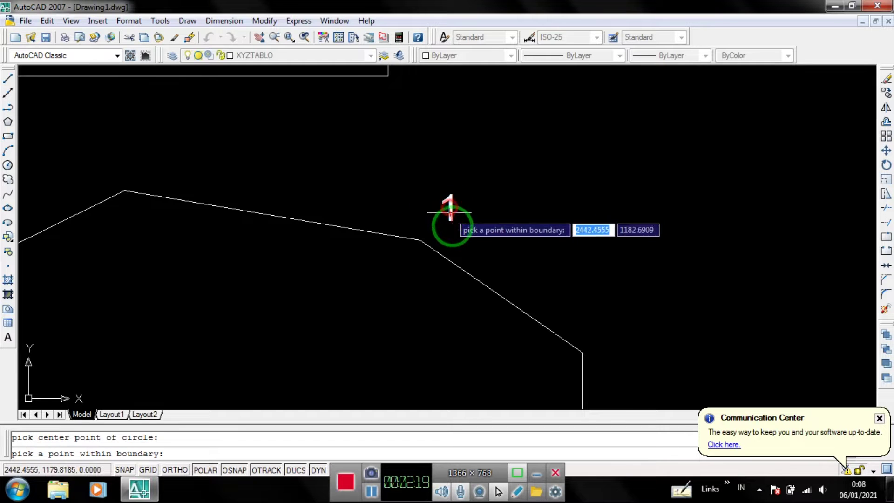
middle_click_drag(527, 276, 420, 186)
left_click(509, 244)
middle_click_drag(551, 355, 536, 132)
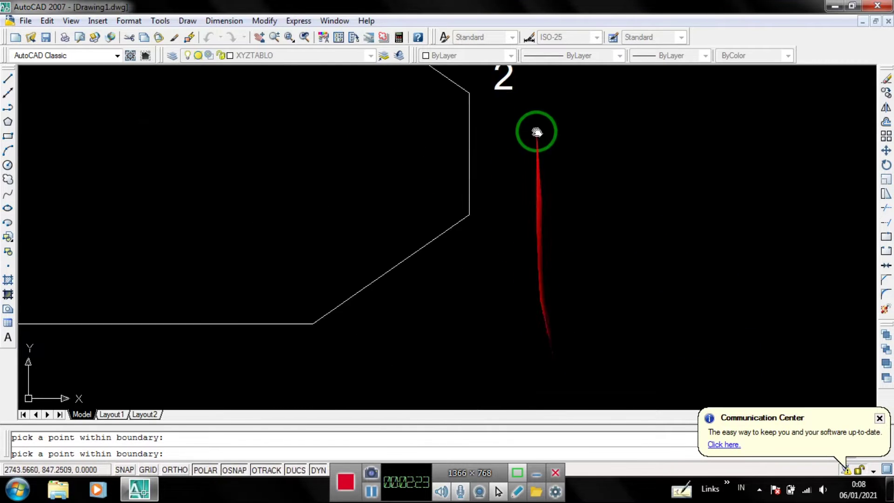
left_click(503, 202)
left_click(335, 323)
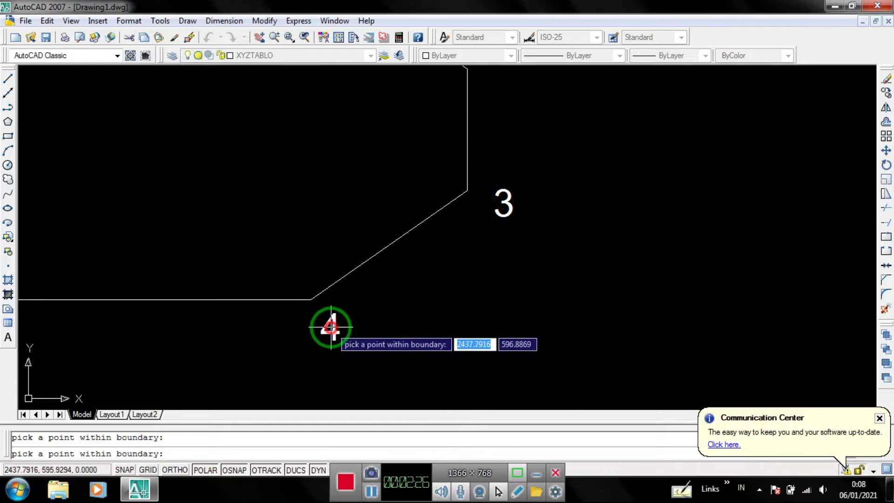
Step: Label octagon vertices 5 through 8
scroll(530, 302, "down", 5)
scroll(396, 326, "up", 2)
scroll(391, 335, "up", 3)
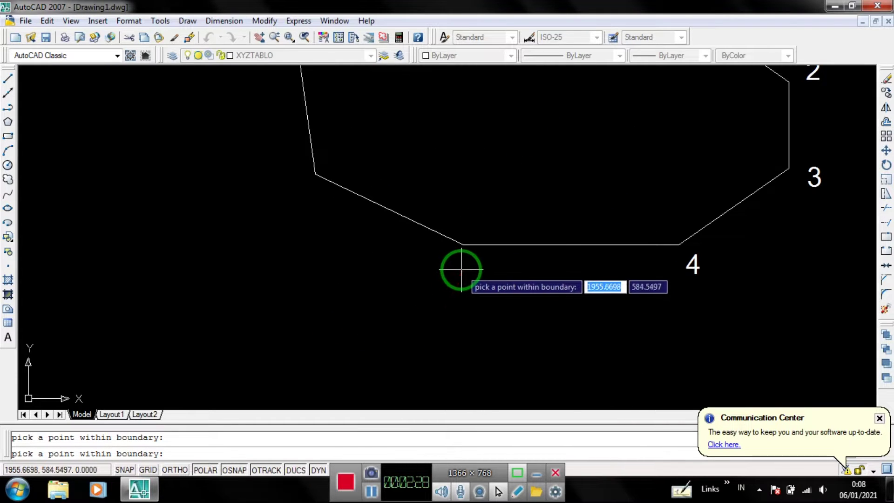
left_click(455, 260)
left_click(298, 187)
middle_click_drag(298, 187, 330, 354)
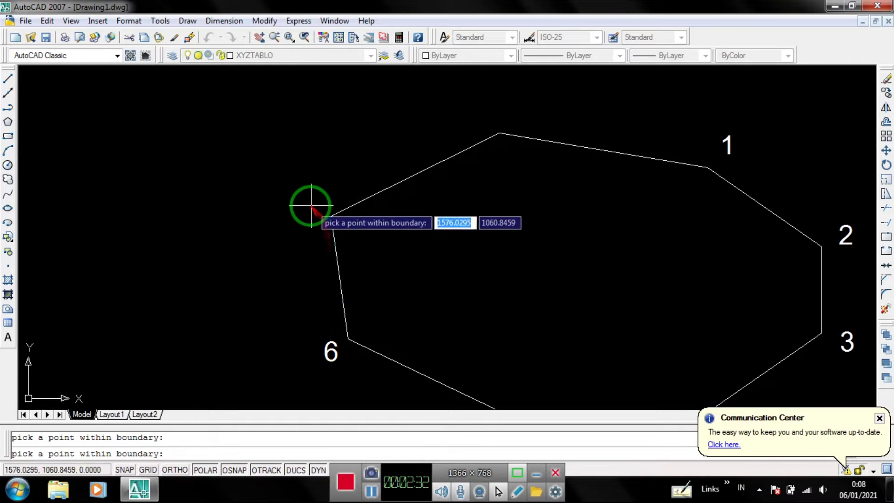
left_click(309, 205)
left_click(485, 109)
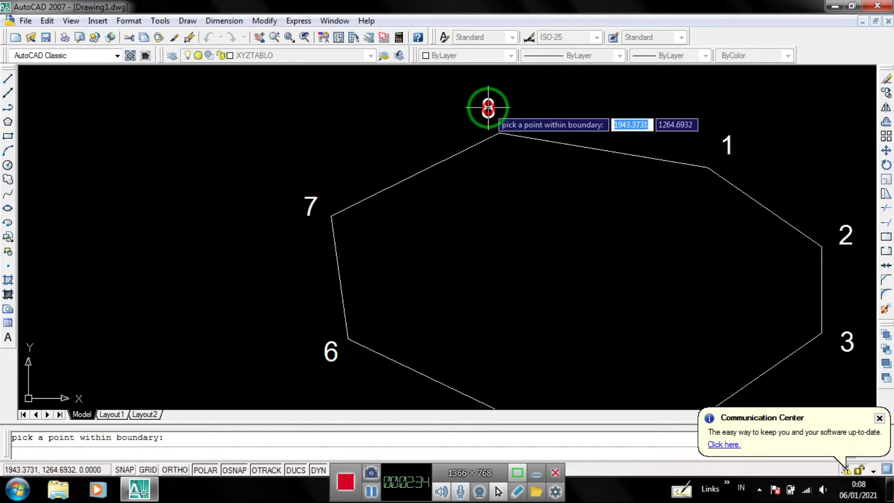
Step: Label the rectangle's corners 9 (upper-left), 10, 11 and 12 (lower-left)
scroll(489, 107, "down", 5)
middle_click_drag(503, 166, 449, 234)
scroll(432, 146, "up", 4)
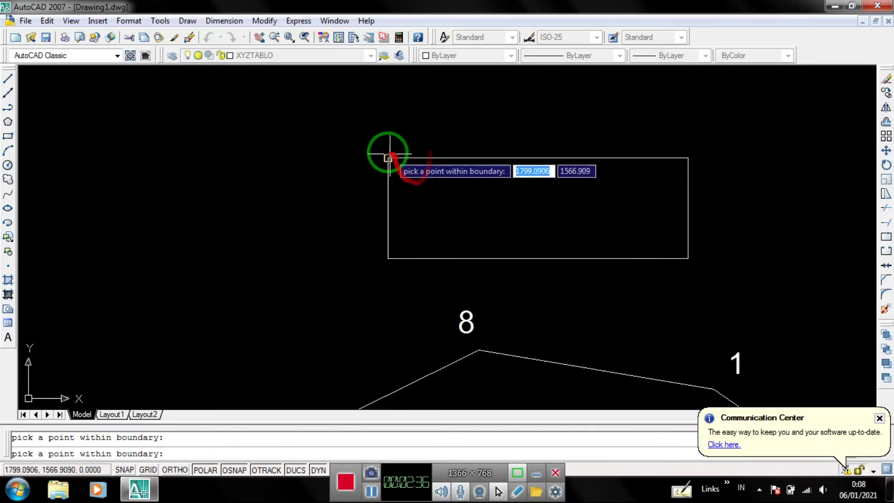
left_click(382, 139)
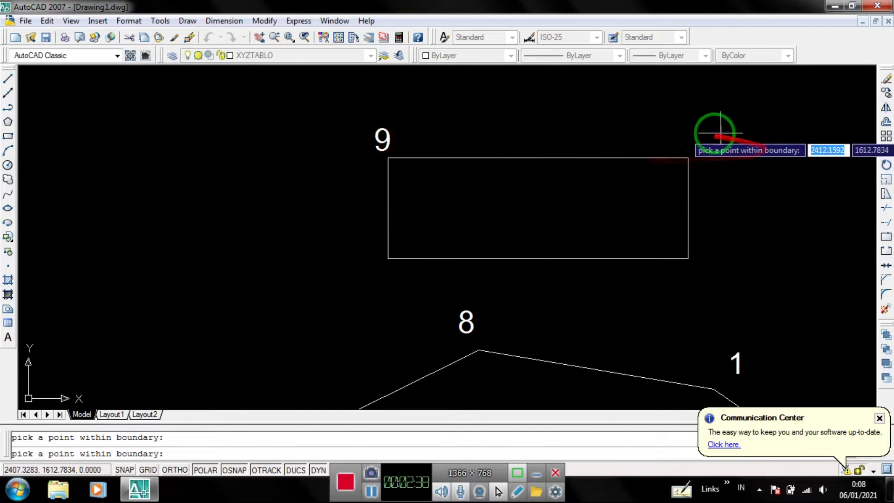
left_click(697, 142)
left_click(696, 265)
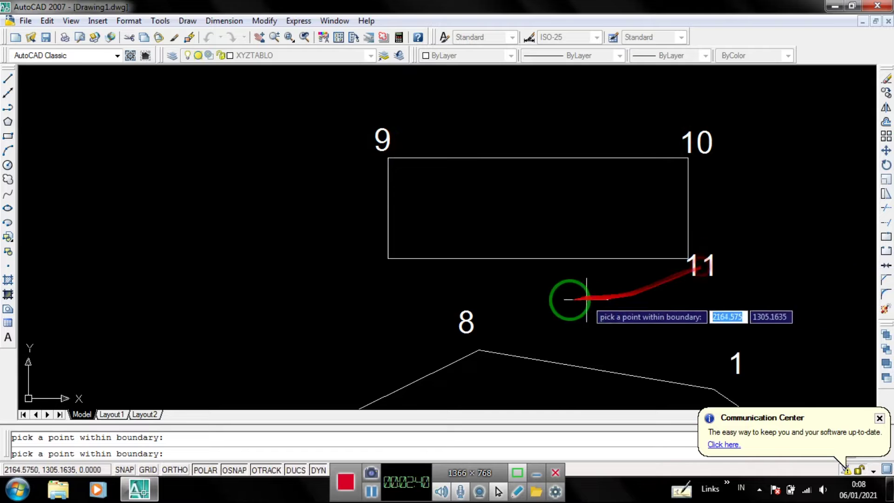
left_click(375, 269)
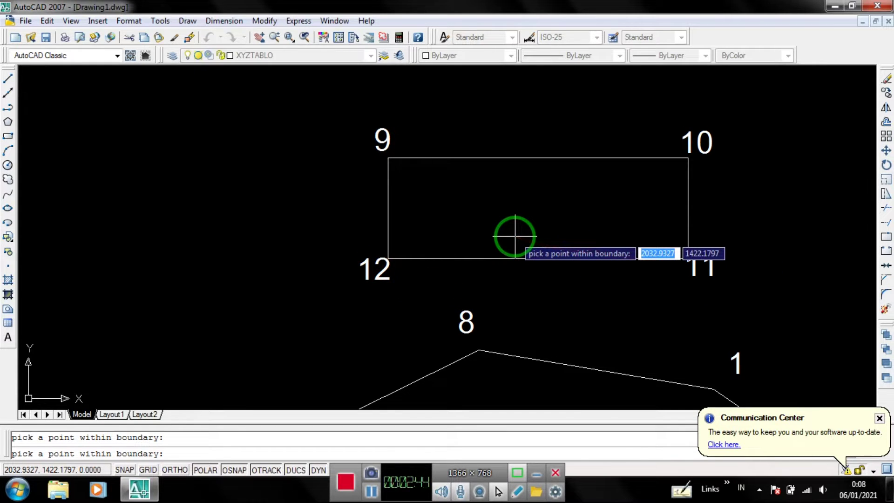
scroll(515, 236, "down", 2)
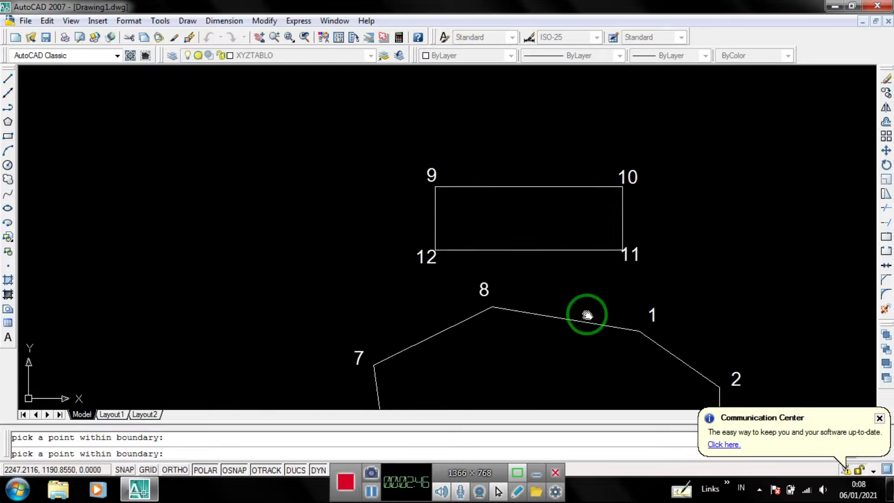
middle_click_drag(585, 315, 494, 282)
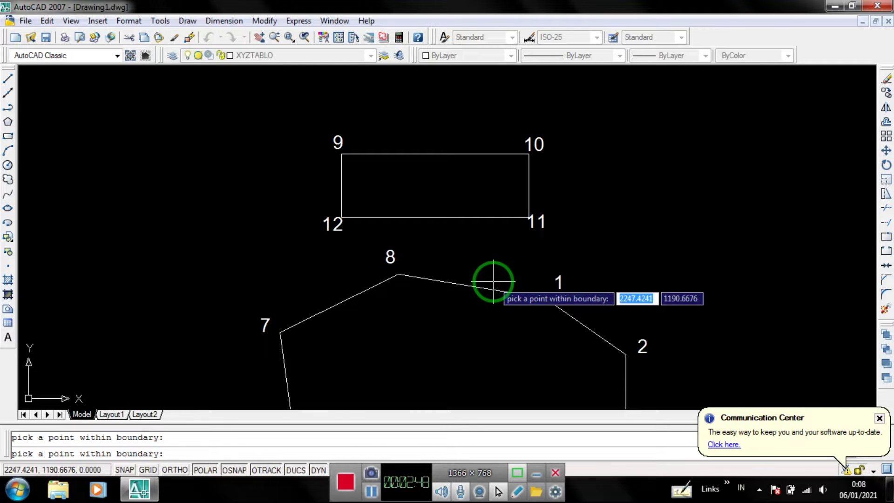
scroll(489, 248, "down", 2)
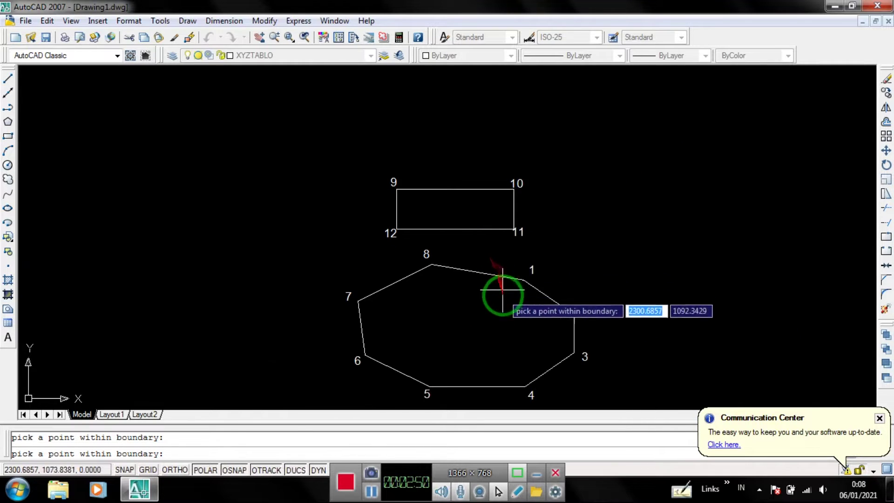
middle_click_drag(516, 320, 490, 300)
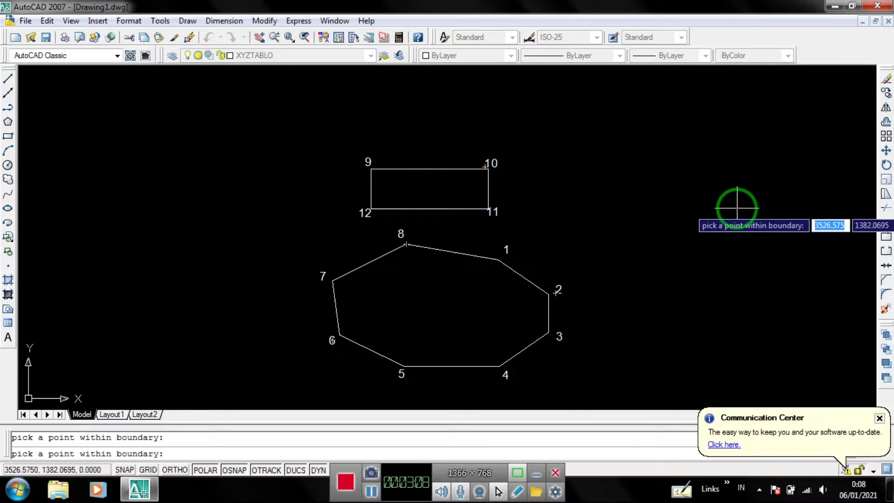
Step: Cancel the numbering command with Esc and reopen the application loader
key("Escape")
scroll(488, 256, "up", 3)
scroll(490, 256, "down", 6)
scroll(512, 257, "up", 5)
scroll(522, 255, "down", 2)
middle_click_drag(553, 290, 506, 268)
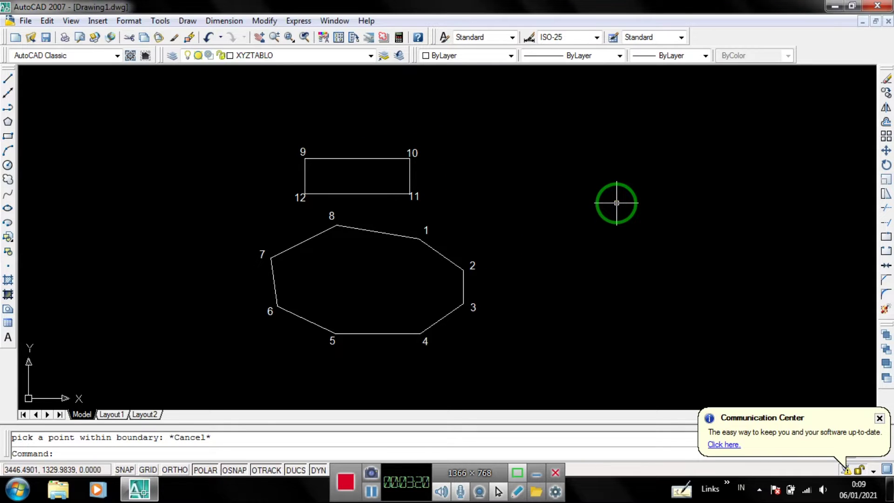
type("AP")
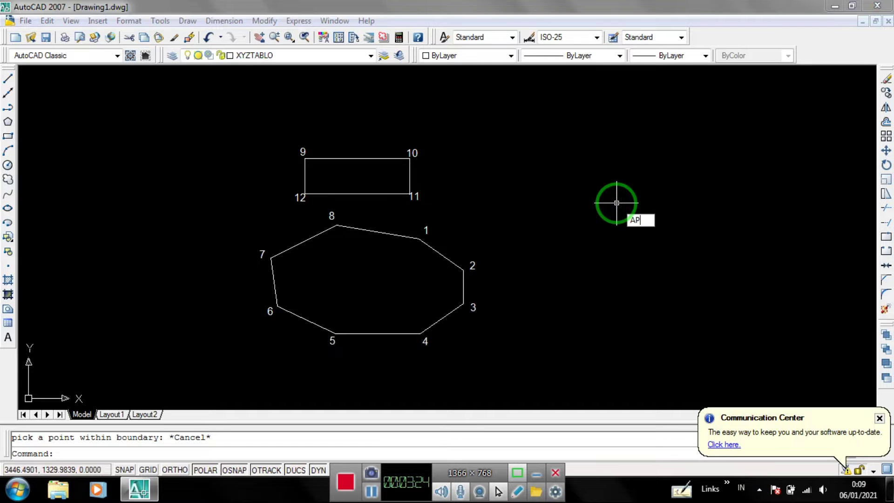
key("Return")
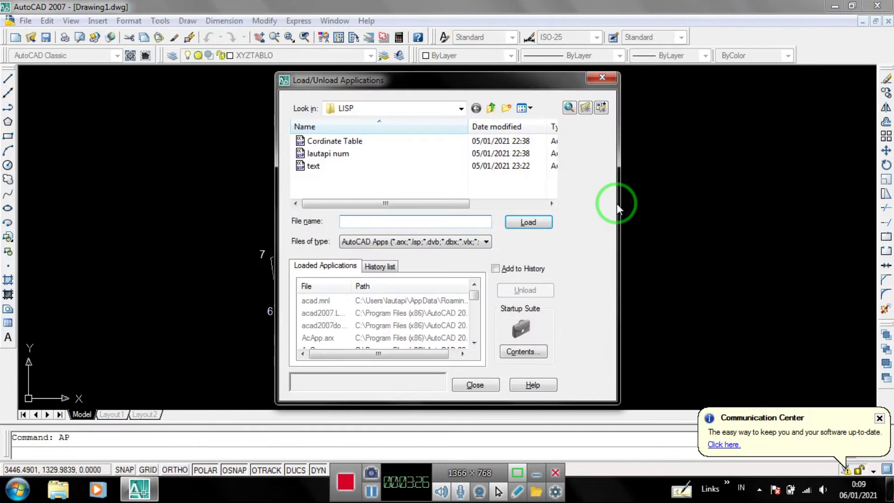
Step: Select Cordinate Table in the LISP folder, load it and close the loader
left_click(344, 145)
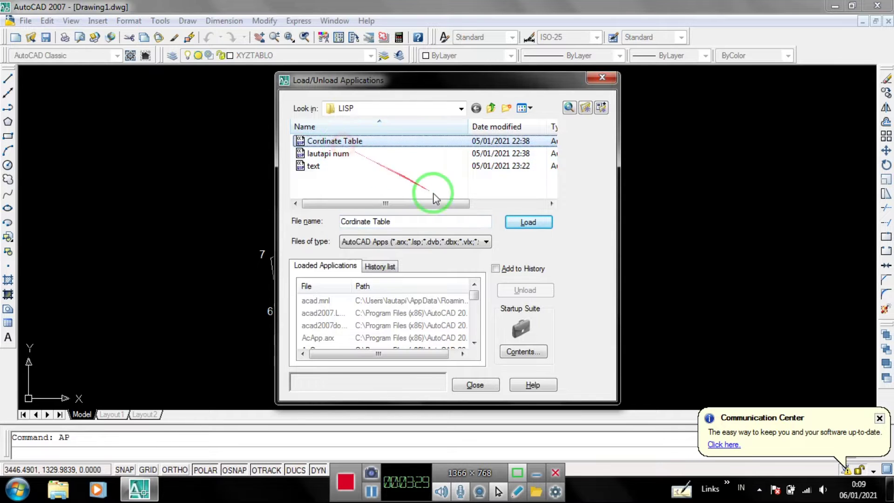
left_click(539, 221)
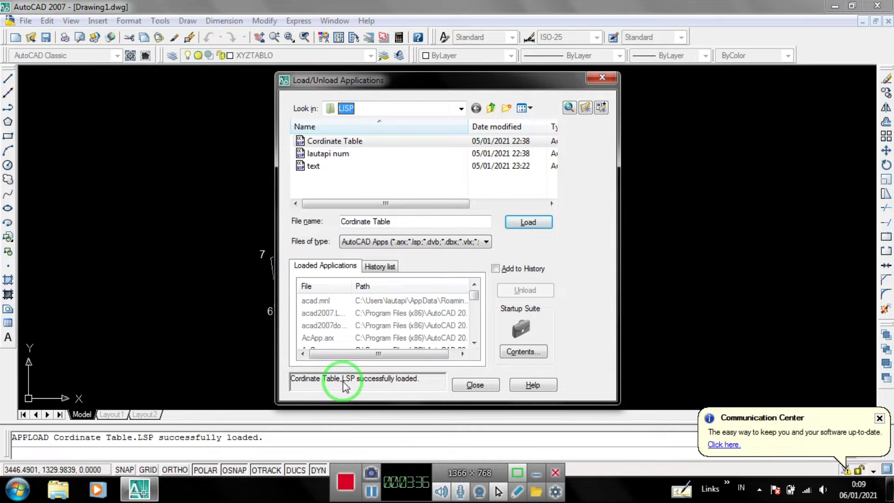
left_click(486, 391)
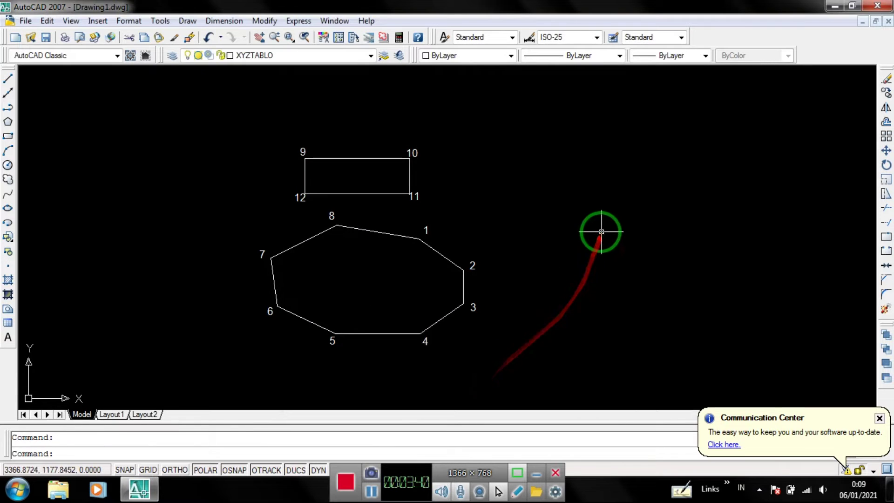
Step: Run XYZT2 with the default XYZ table format and scale 10
middle_click_drag(511, 256, 435, 254)
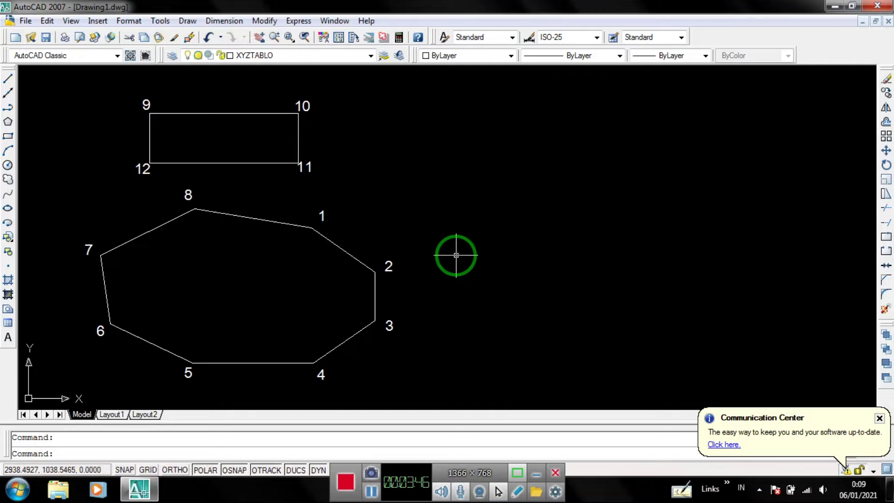
type("x")
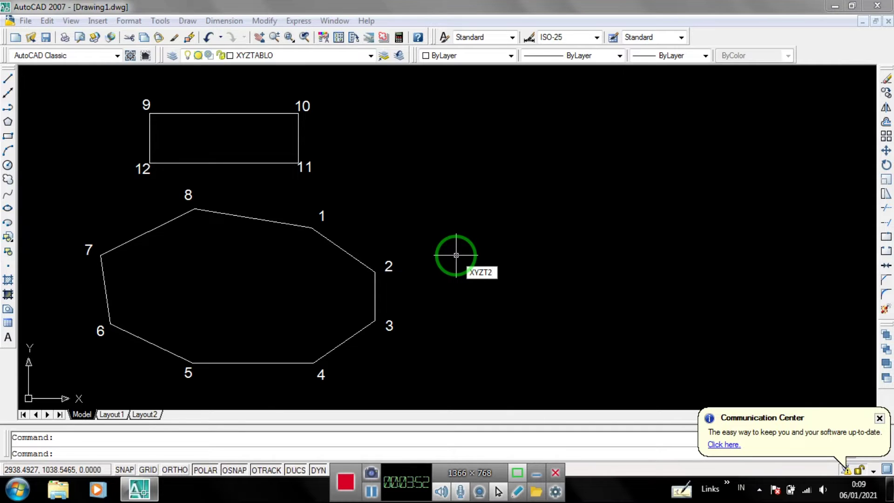
key("Return")
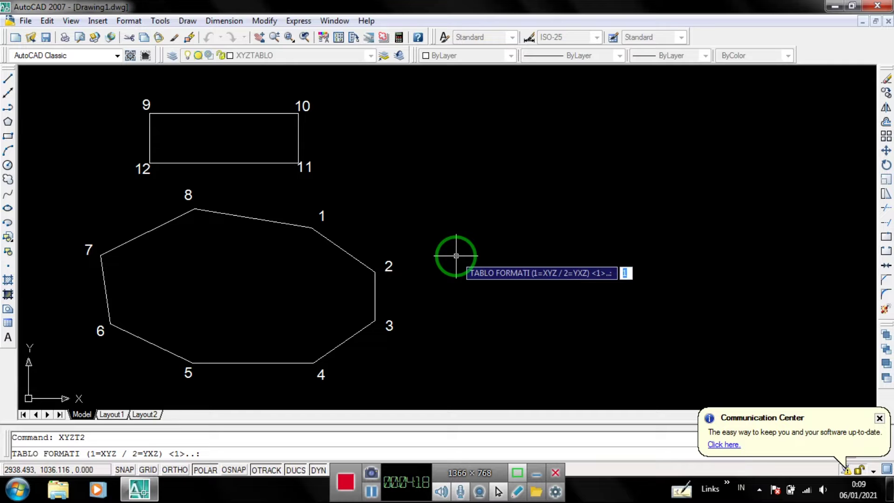
key("Return")
type("10")
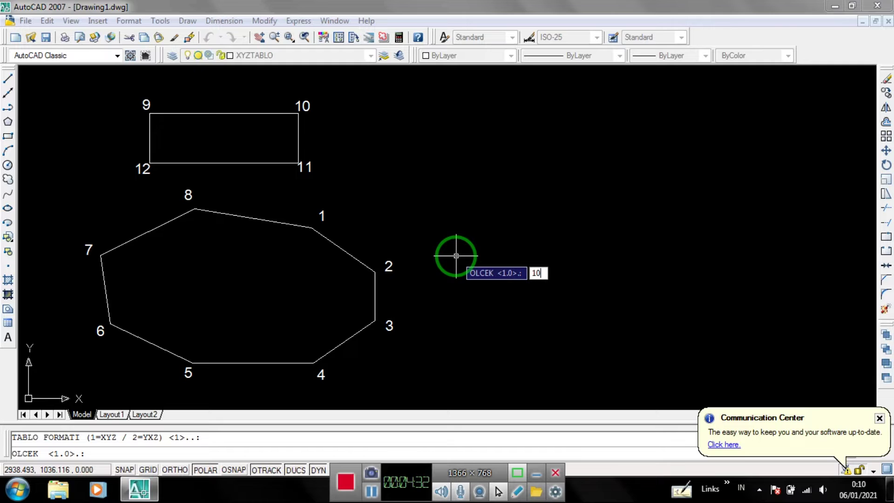
key("Return")
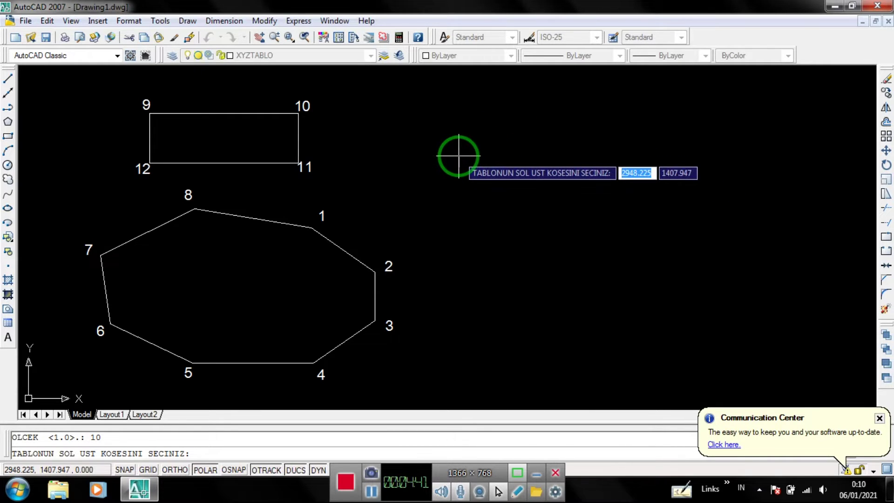
Step: Place the table's top-left corner, drawing the N No / X / Y / KOT header
left_click(459, 156)
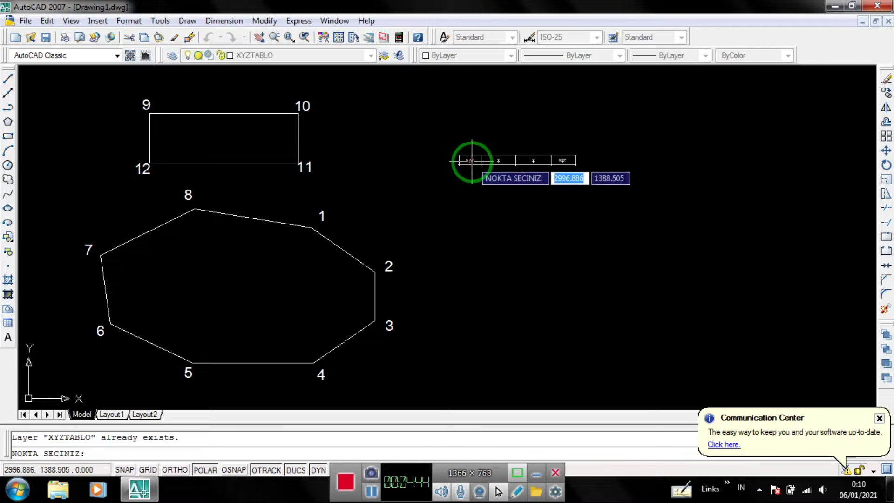
scroll(495, 153, "down", 2)
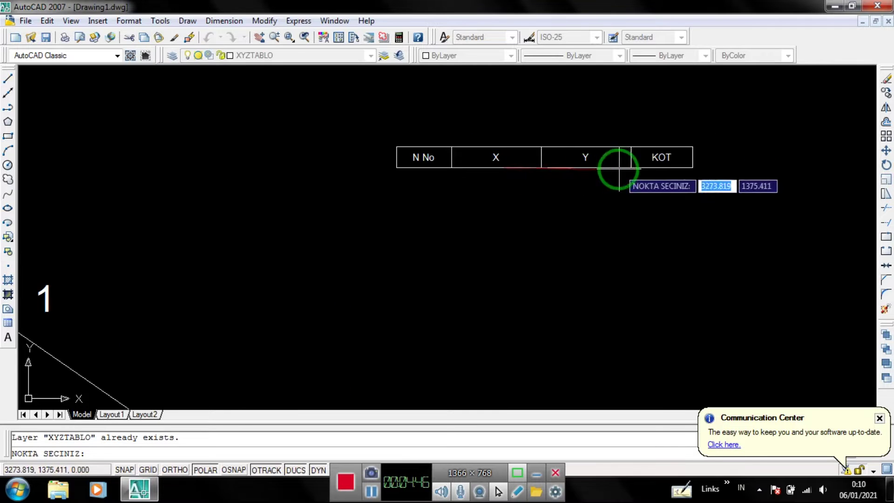
scroll(350, 367, "down", 3)
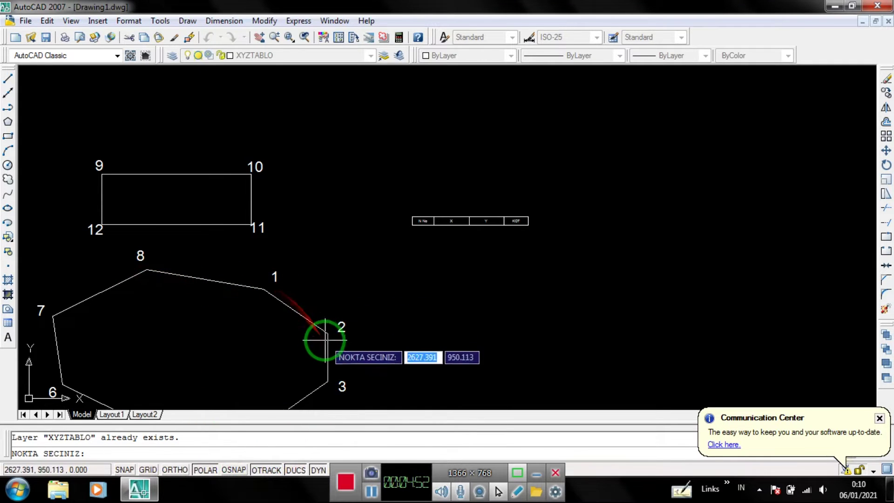
middle_click_drag(321, 385, 385, 299)
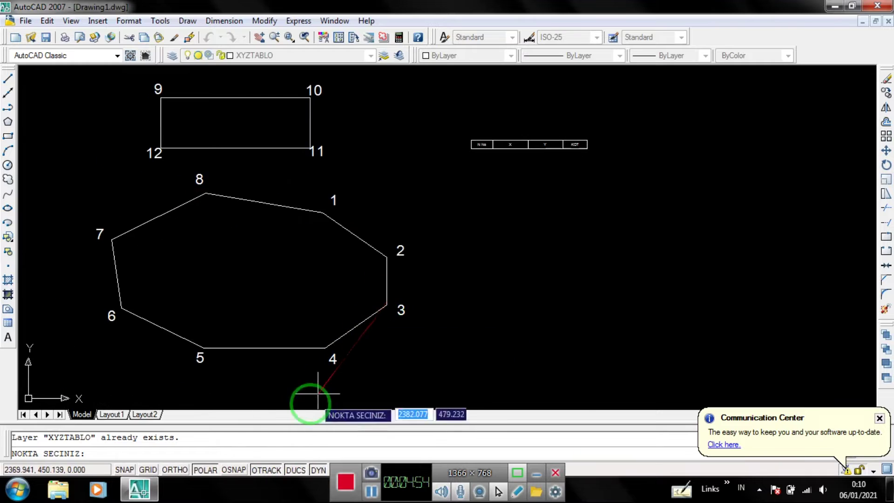
Step: Enable Apparent intersection object snap and pick octagon vertex 1
right_click(233, 473)
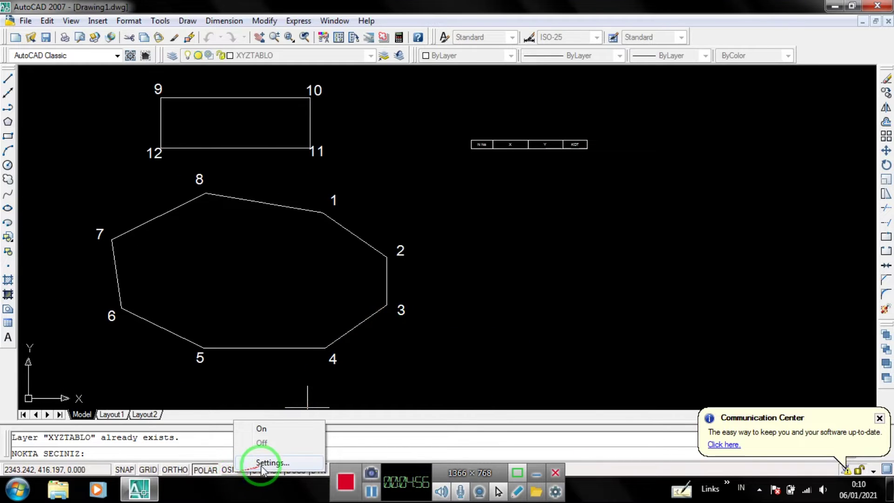
left_click(268, 459)
left_click(455, 240)
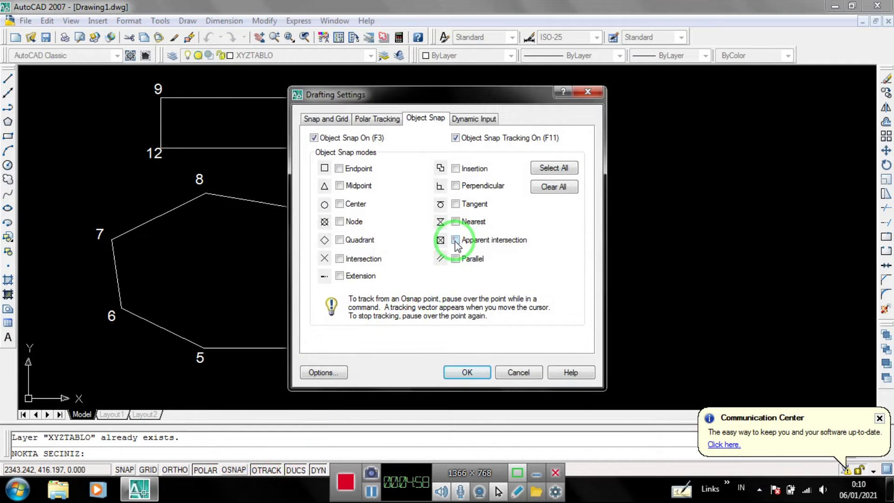
left_click(467, 372)
scroll(416, 267, "up", 4)
scroll(419, 270, "down", 2)
scroll(451, 295, "down", 3)
scroll(380, 251, "up", 3)
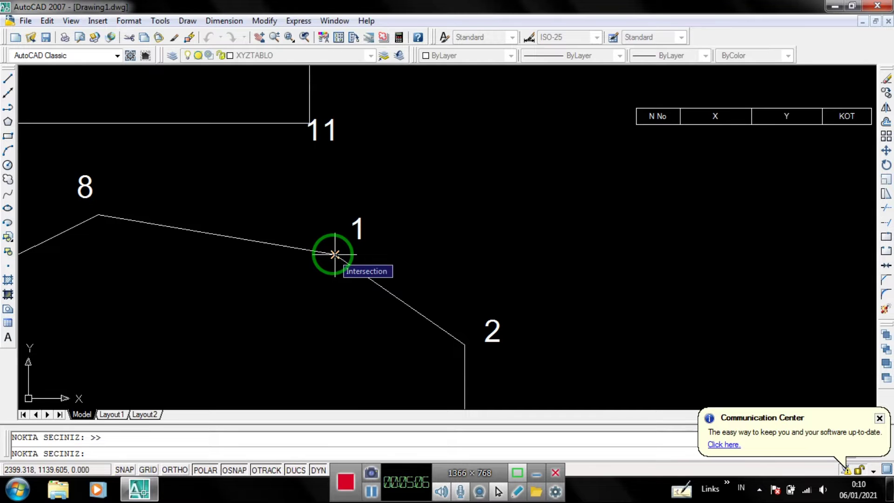
left_click(334, 254)
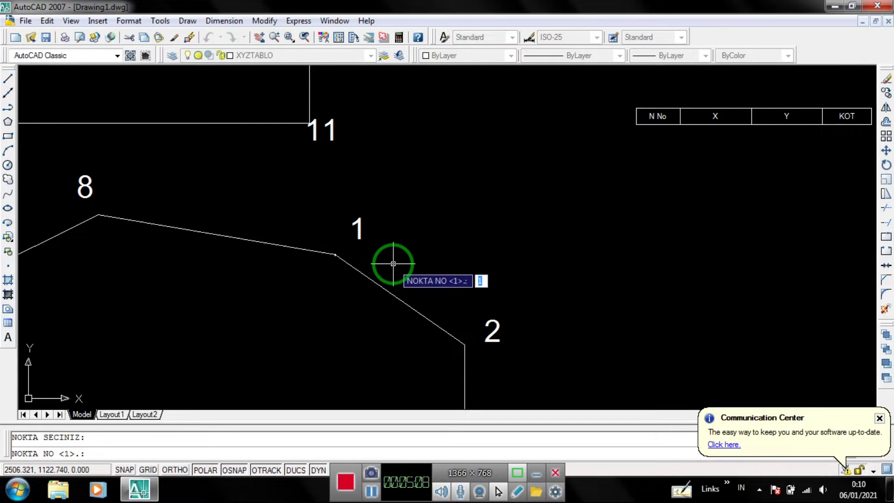
Step: Accept number 1 and add table rows for octagon vertices 2 and 3
scroll(393, 263, "down", 4)
scroll(455, 253, "up", 3)
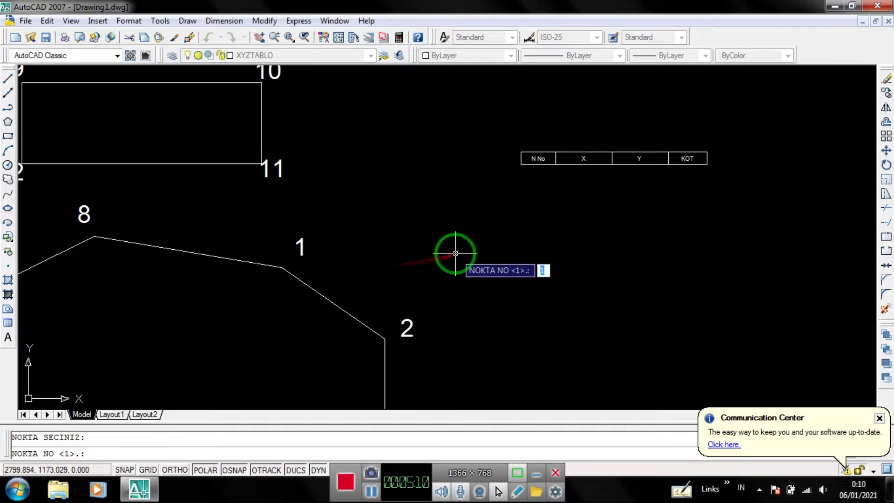
key("Return")
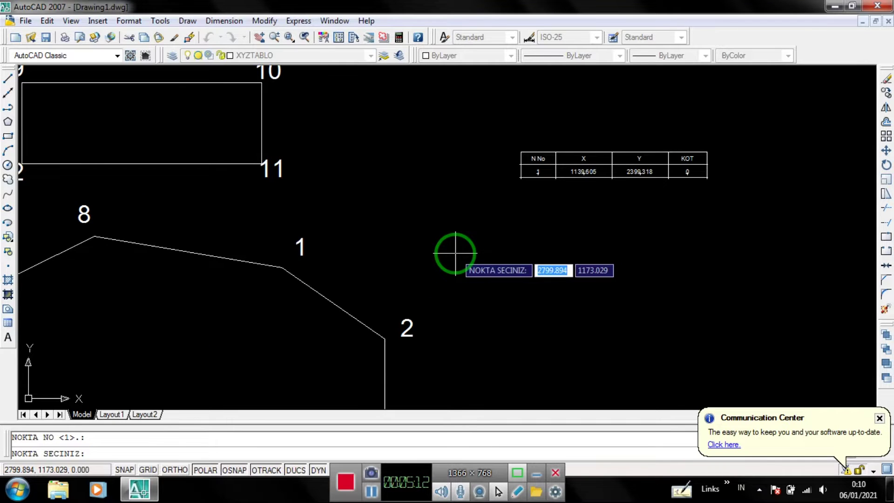
scroll(630, 210, "up", 1)
scroll(632, 212, "up", 2)
scroll(519, 293, "down", 4)
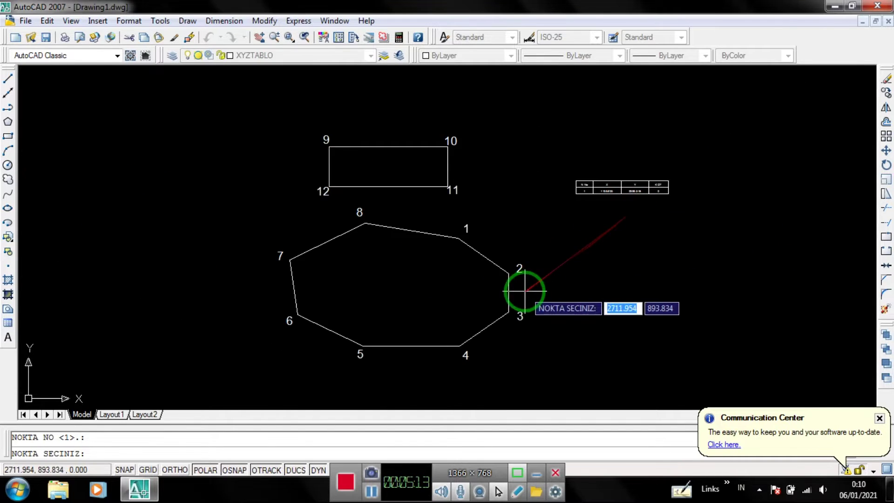
scroll(517, 287, "up", 4)
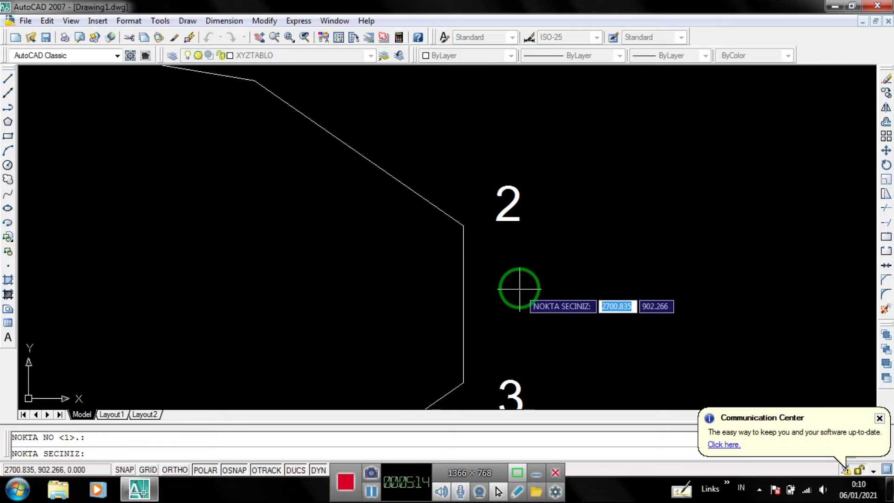
left_click(463, 227)
scroll(461, 261, "down", 4)
scroll(485, 256, "up", 3)
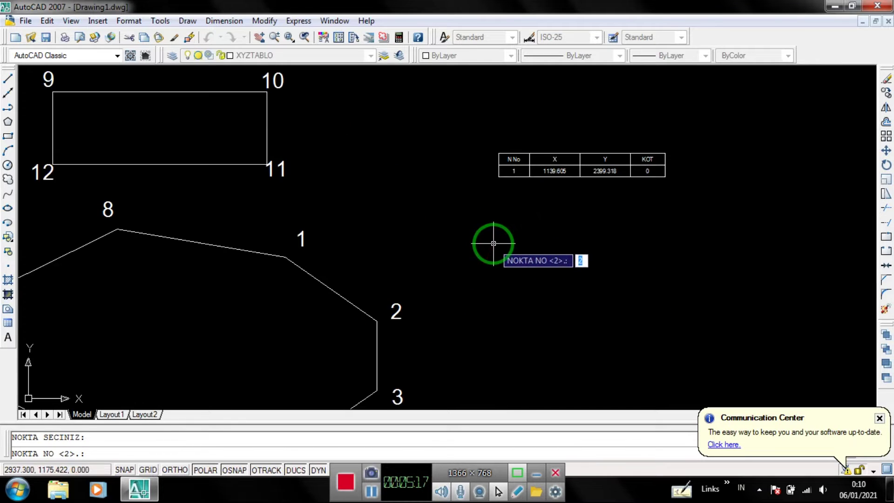
key("Return")
scroll(574, 195, "up", 5)
scroll(576, 197, "down", 1)
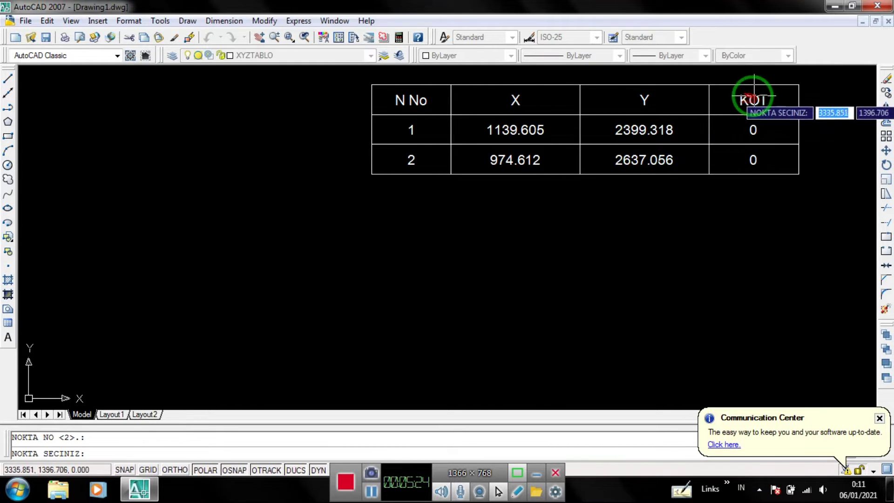
scroll(569, 132, "down", 6)
scroll(515, 208, "down", 2)
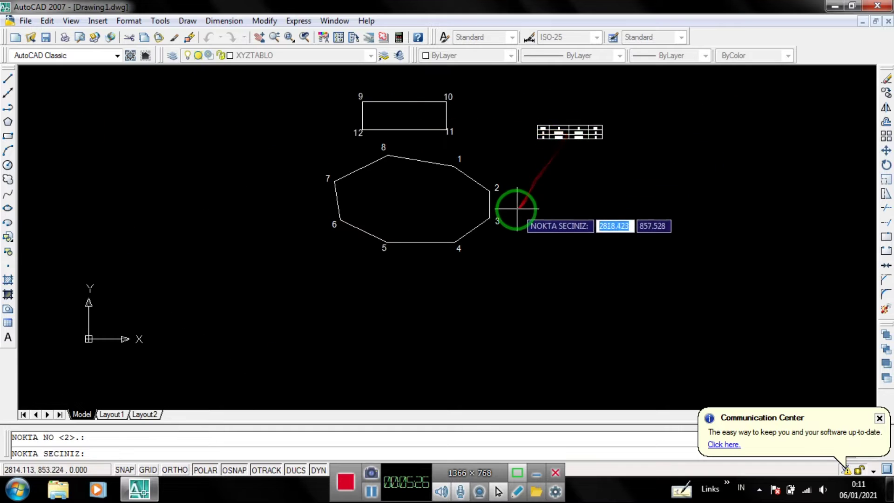
scroll(552, 160, "up", 5)
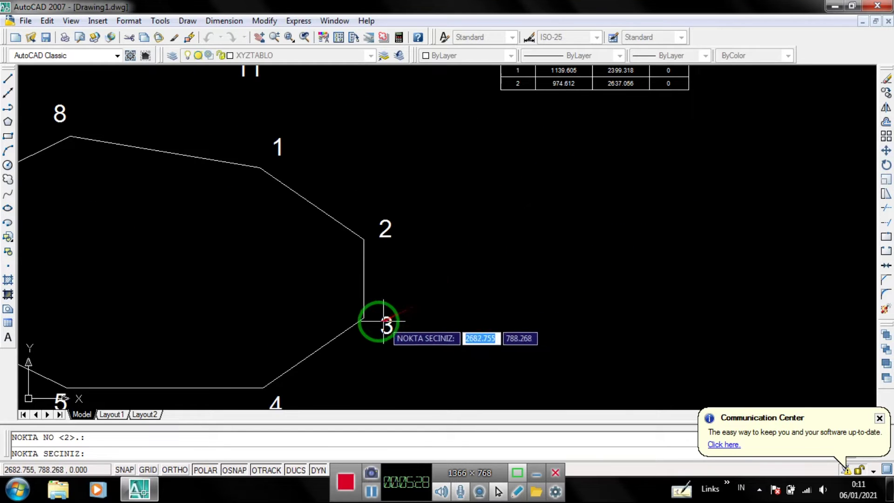
left_click(364, 318)
key("Return")
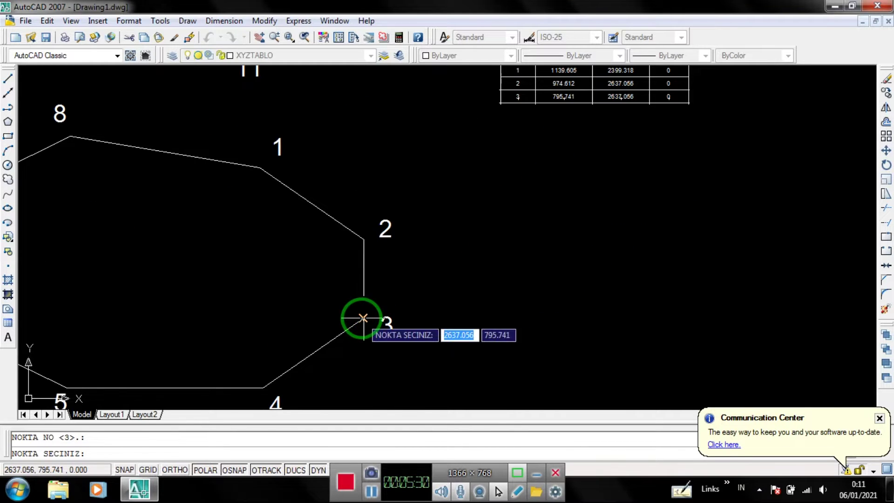
Step: Add table rows 4 through 8 for the remaining octagon vertices
middle_click_drag(409, 299, 533, 304)
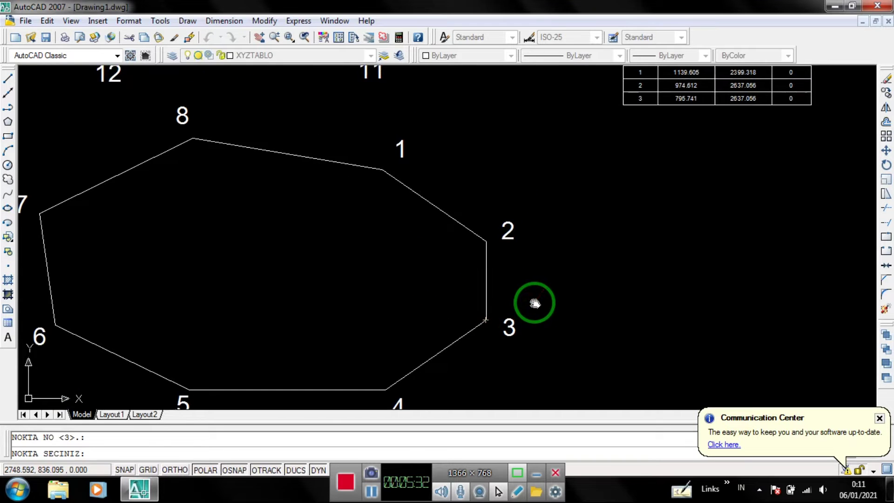
left_click(383, 389)
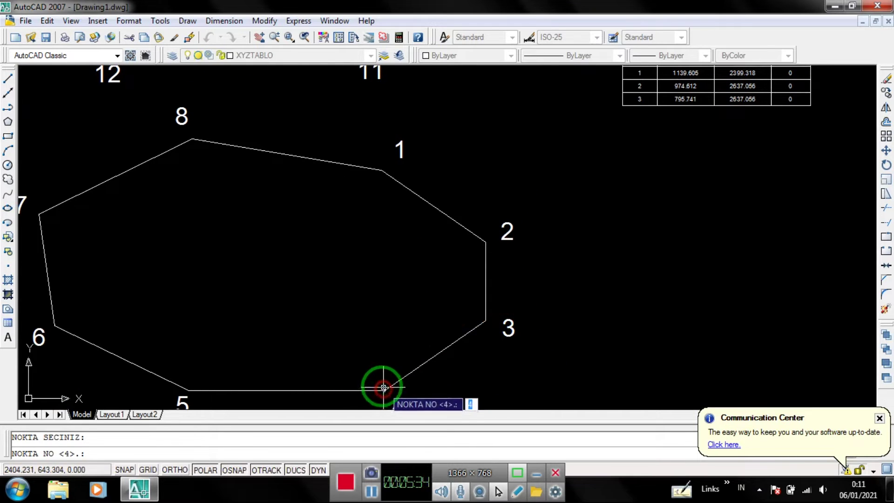
key("Return")
left_click(188, 390)
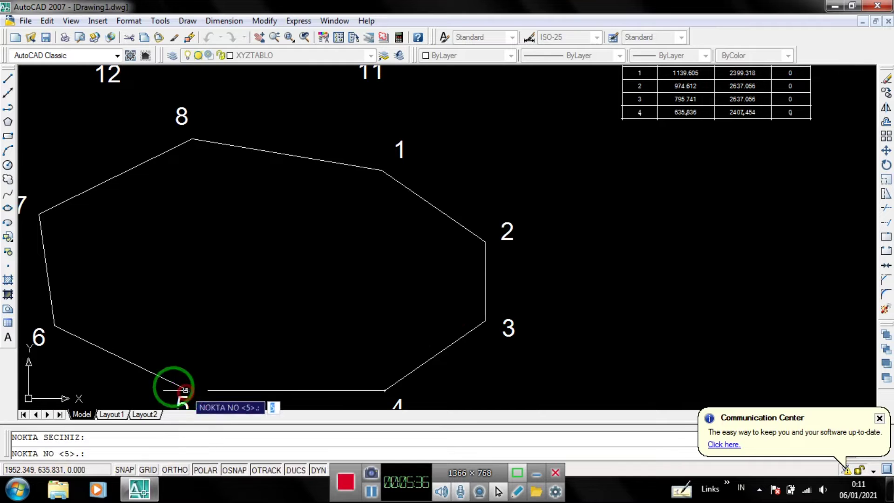
key("Return")
left_click(45, 325)
key("Return")
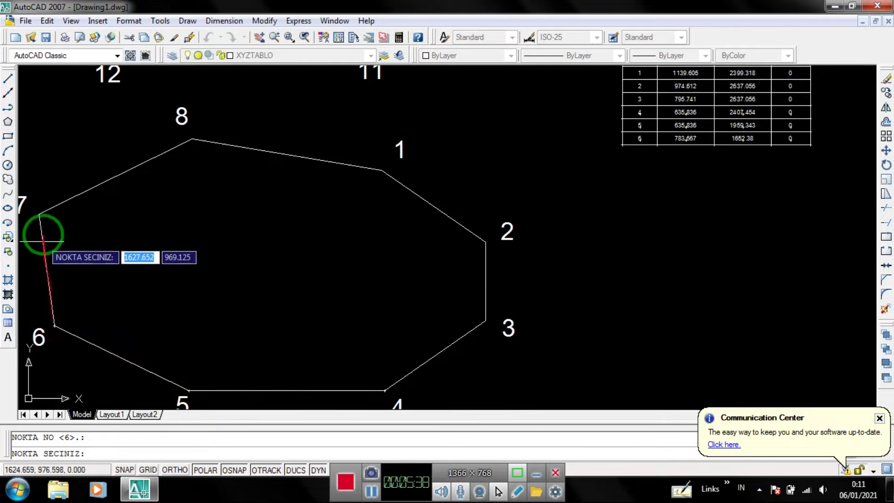
left_click(39, 214)
key("Return")
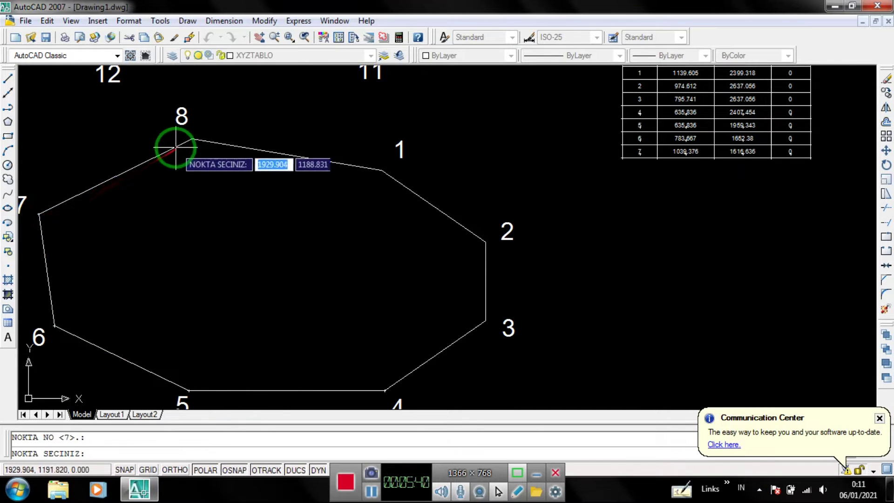
left_click(192, 138)
key("Return")
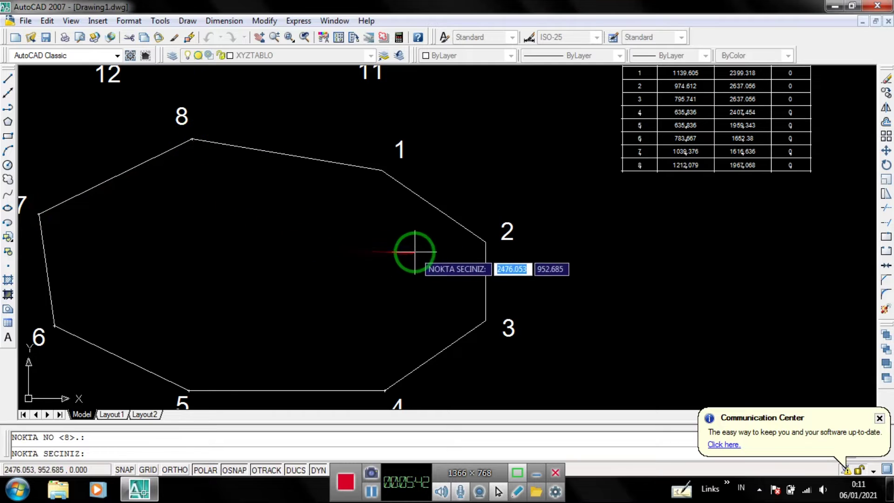
Step: Add rows 9–12 for the rectangle corners, then end the command
middle_click_drag(414, 273, 428, 363)
middle_click_drag(272, 212, 296, 263)
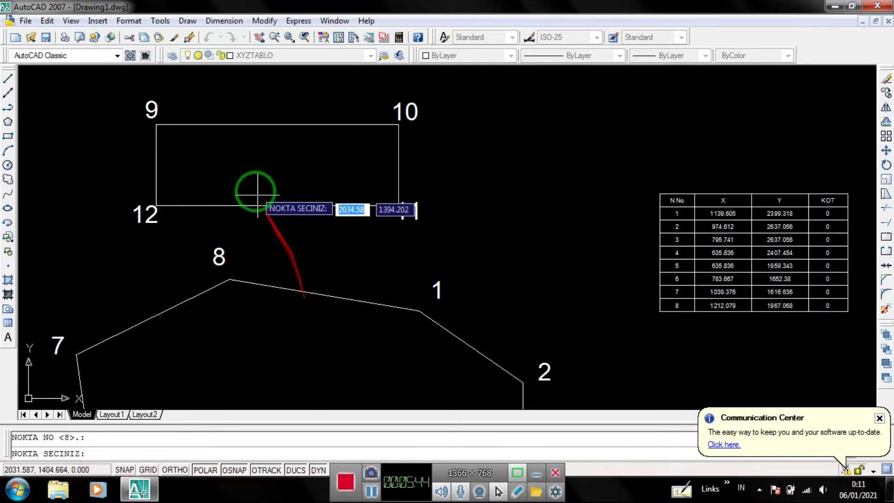
left_click(156, 125)
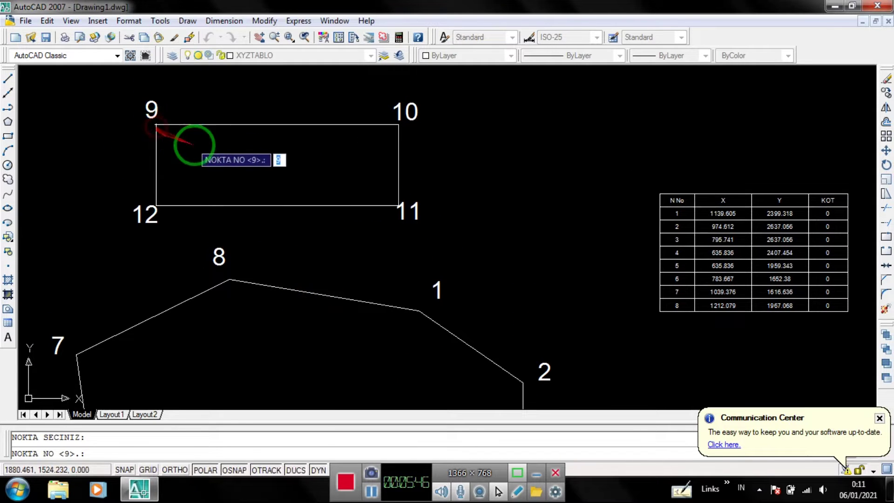
key("Return")
left_click(396, 125)
key("Return")
left_click(398, 205)
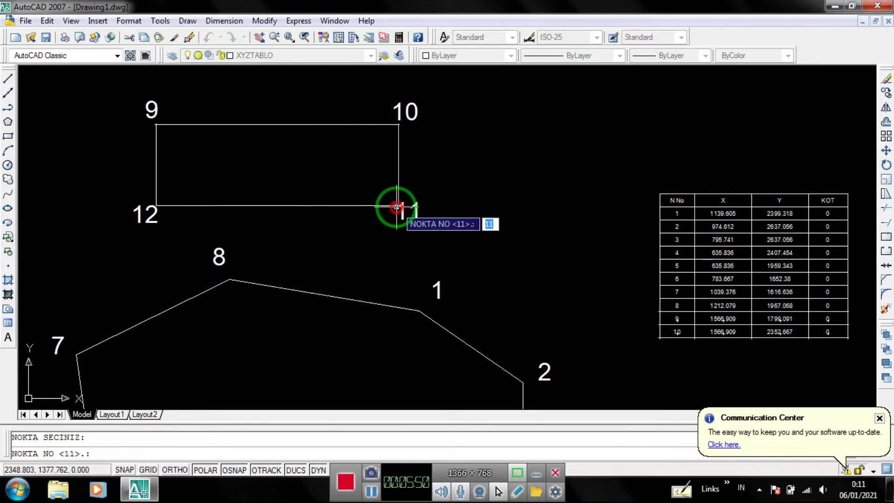
key("Return")
left_click(156, 205)
key("Return")
middle_click_drag(660, 297, 582, 255)
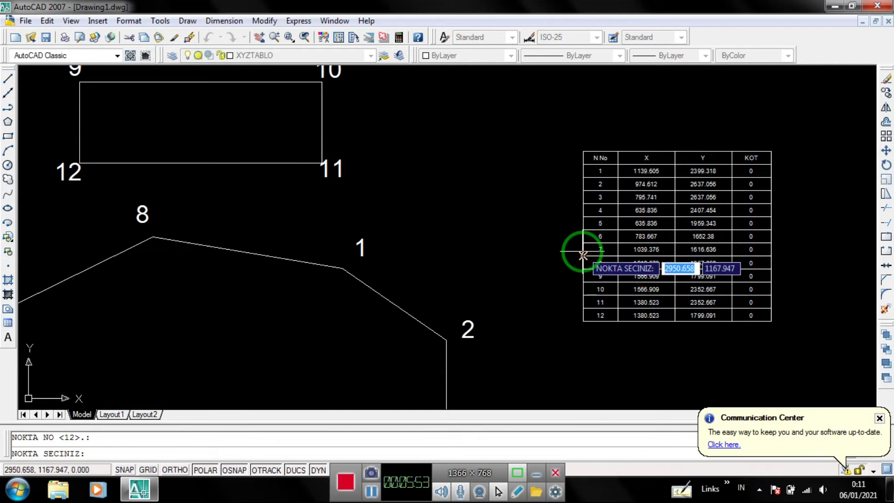
key("Escape")
scroll(582, 255, "down", 3)
Step: Rename the table's KOT column header to ELEVASI
scroll(625, 259, "up", 5)
scroll(573, 257, "up", 2)
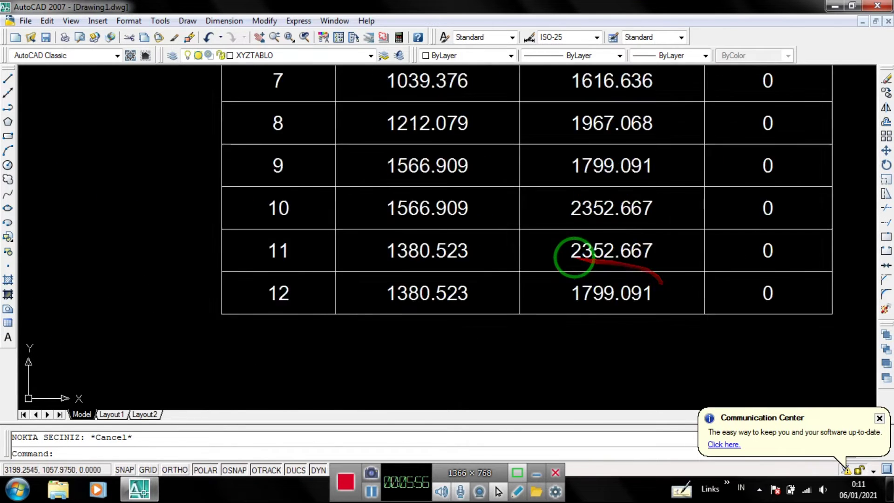
scroll(573, 257, "down", 7)
scroll(602, 160, "up", 8)
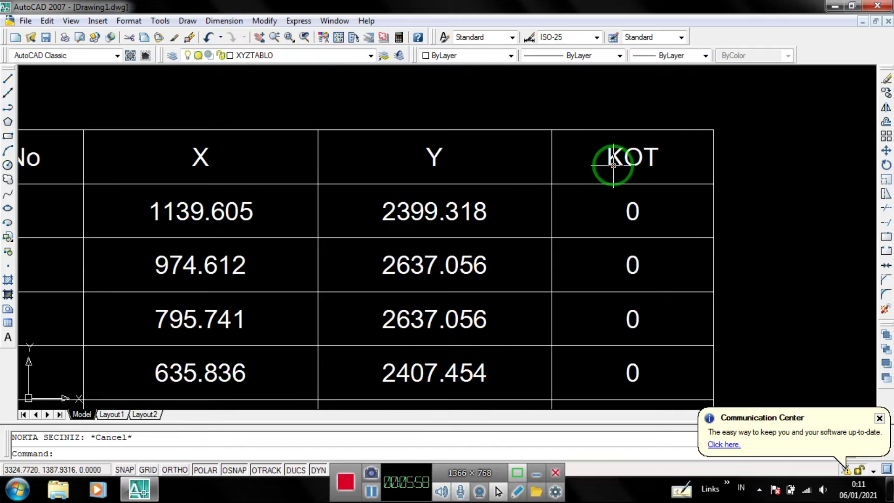
double_click(613, 160)
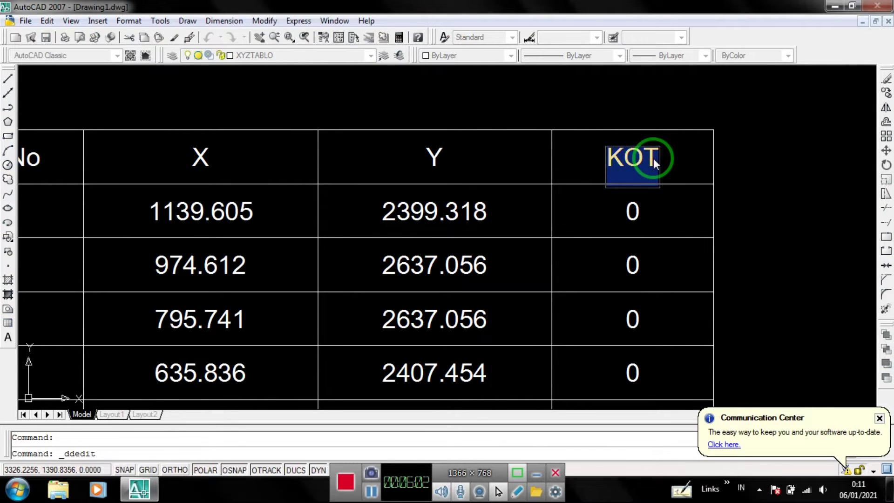
type("ELEVASI")
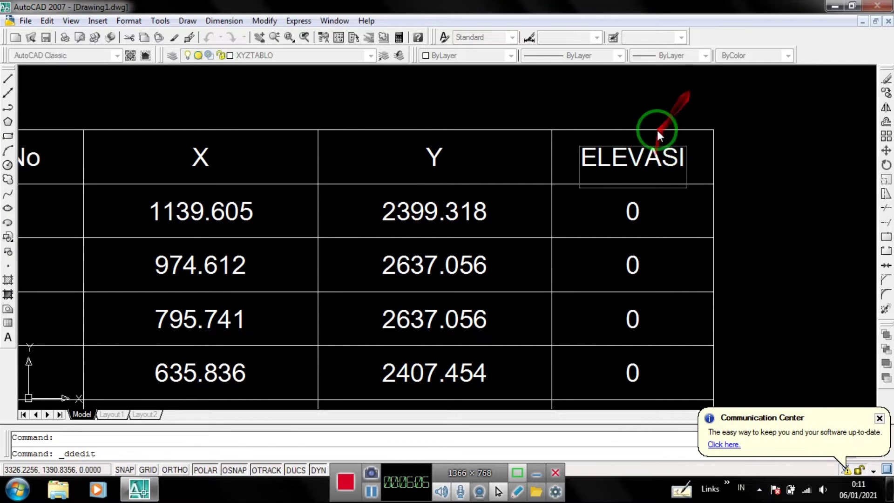
left_click(722, 202)
Step: Change the N No header to No and end table text editing
scroll(722, 202, "down", 4)
scroll(578, 210, "up", 5)
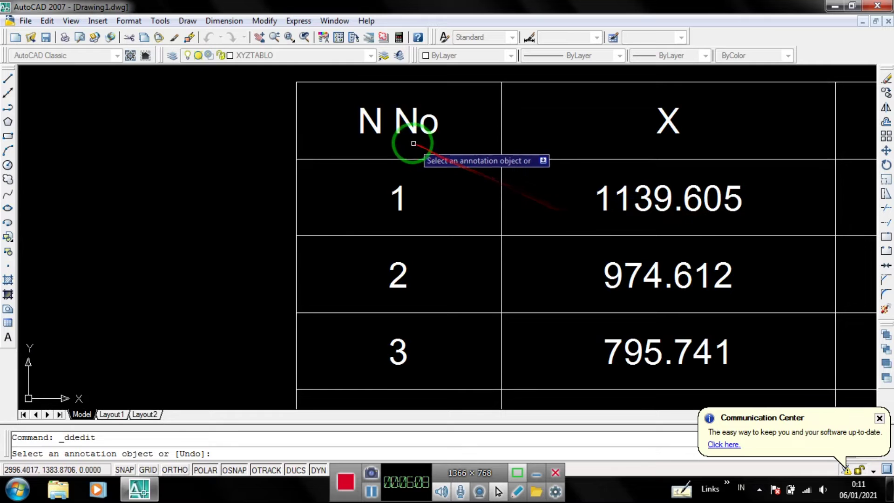
left_click(394, 128)
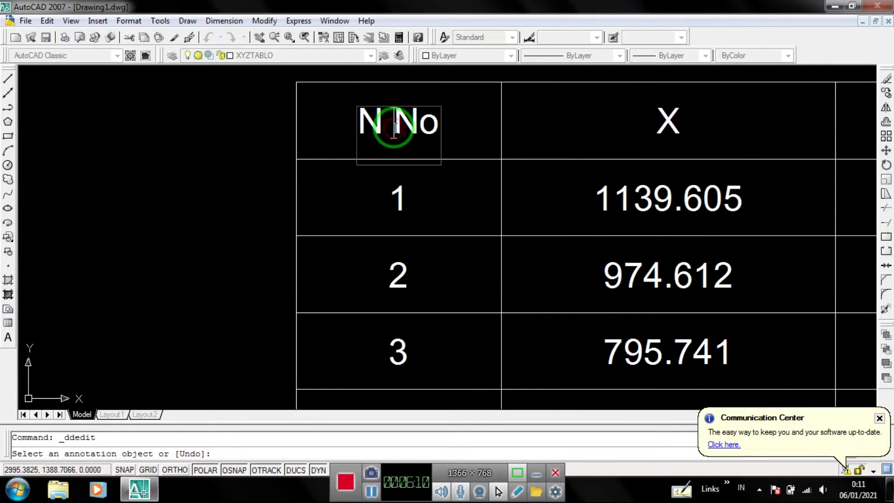
key("BackSpace")
key("BackSpace")
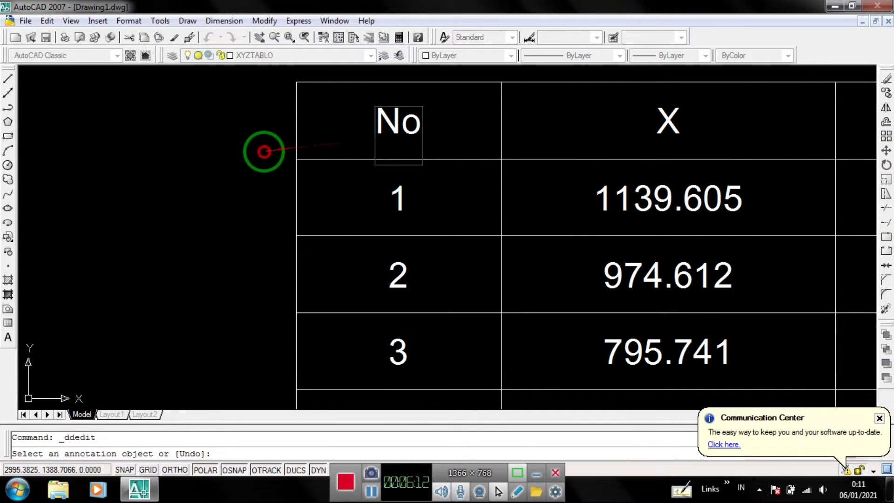
left_click(263, 150)
scroll(280, 144, "down", 5)
scroll(329, 219, "up", 2)
scroll(339, 216, "up", 2)
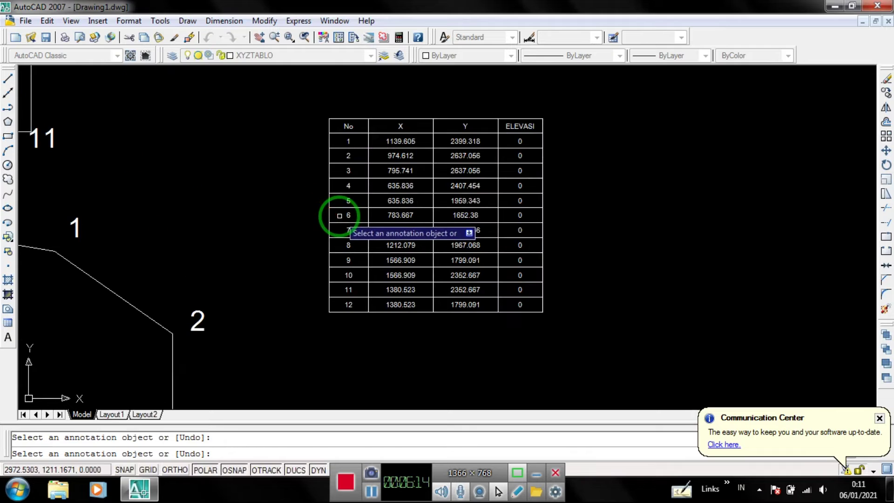
key("Escape")
Step: Pan back to the polygon so the full point 10 label is visible
scroll(339, 216, "down", 1)
middle_click_drag(389, 193, 583, 260)
scroll(548, 255, "down", 3)
scroll(414, 252, "up", 3)
scroll(413, 252, "down", 1)
scroll(451, 196, "up", 3)
scroll(399, 150, "up", 2)
scroll(400, 150, "up", 2)
middle_click_drag(399, 150, 399, 252)
Step: Draw a small circle centred on rectangle corner 10
type("c")
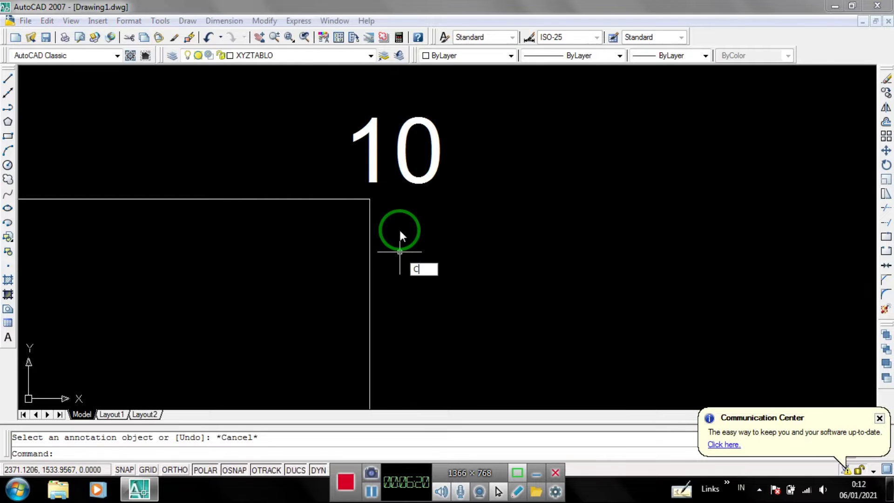
key("Return")
scroll(386, 199, "up", 3)
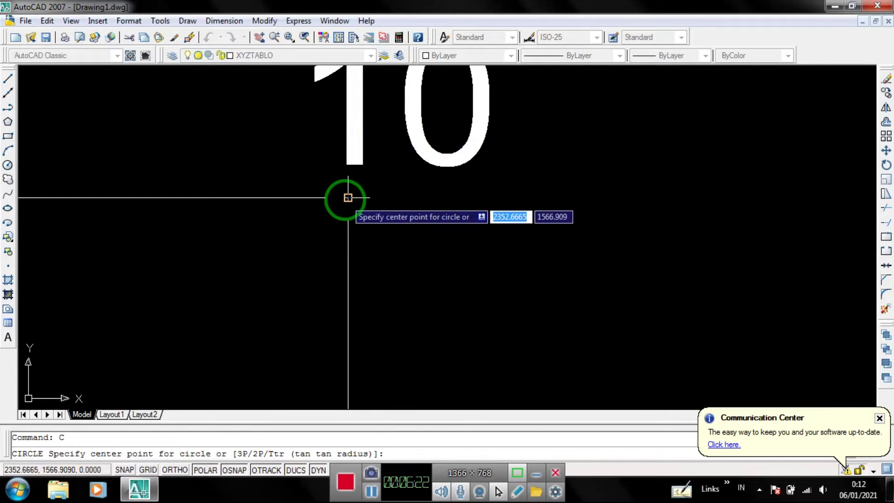
left_click(348, 197)
left_click(369, 224)
Step: List the point-10 circle, showing centre X=2352.6665, Y=1566.9090, radius 10.0891
left_click(582, 186)
left_click(373, 202)
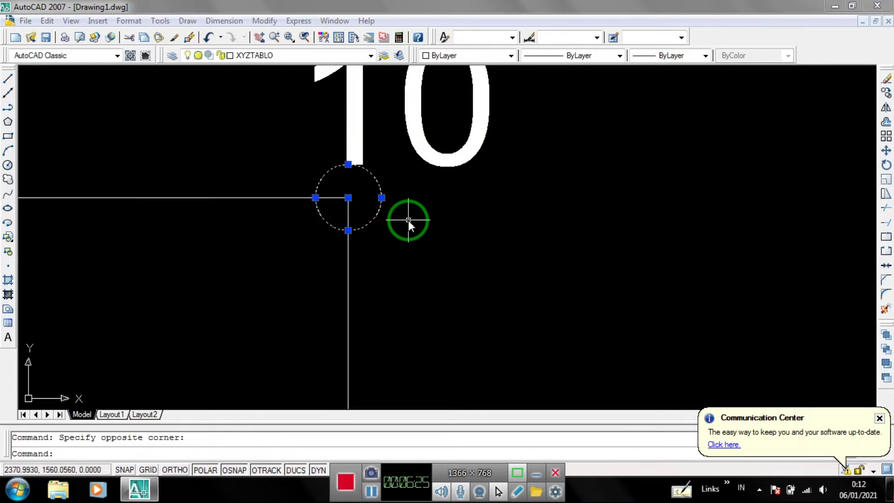
type("L")
key("Return")
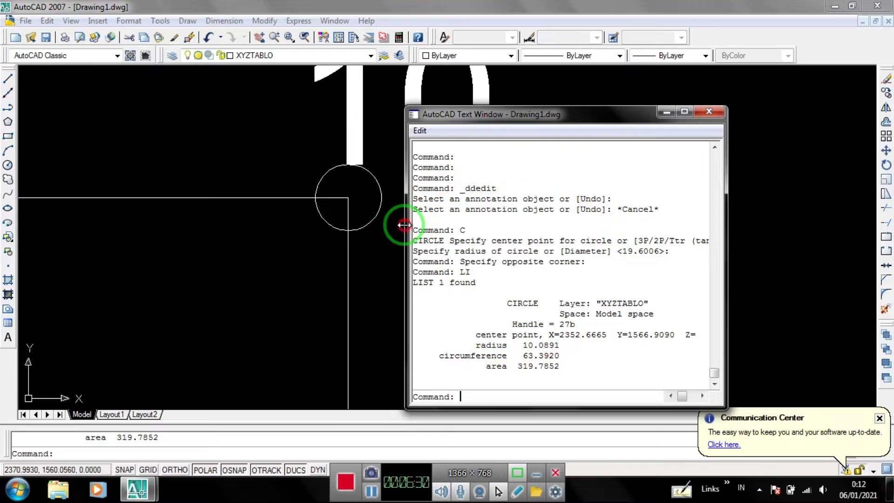
left_click_drag(404, 225, 142, 225)
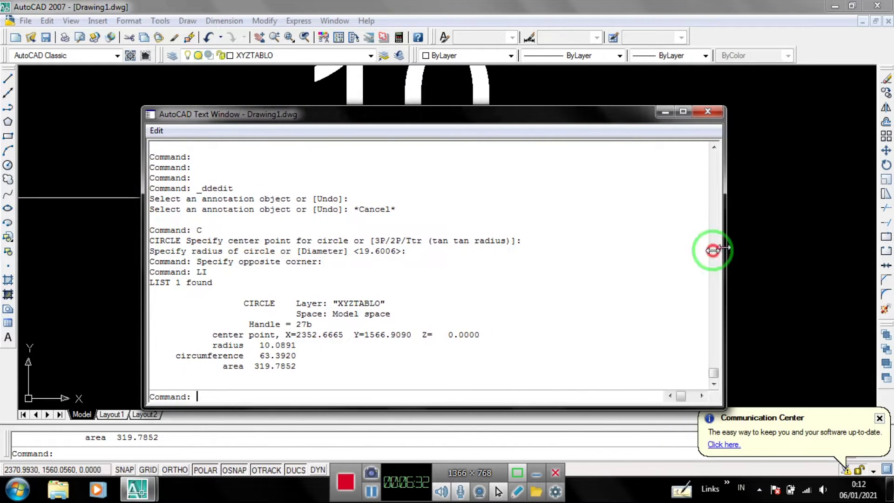
left_click_drag(712, 250, 535, 251)
left_click_drag(399, 114, 312, 117)
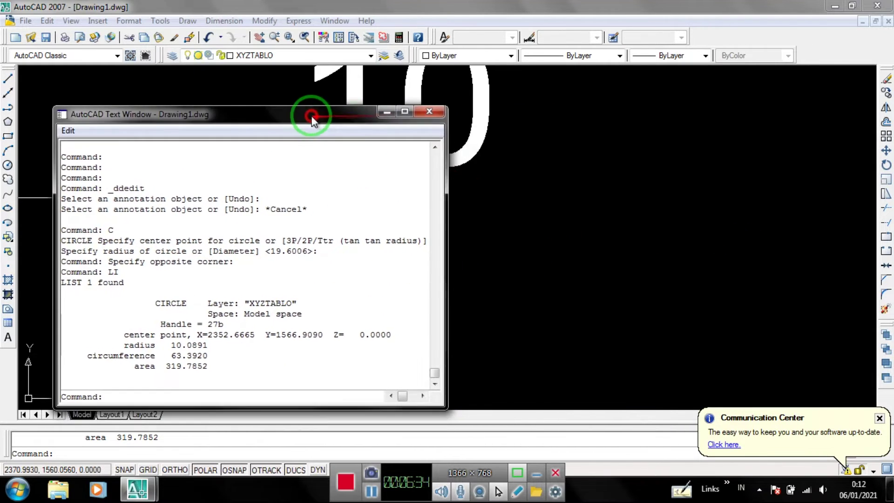
key("F2")
Step: Pan and zoom to bring coordinate table rows 3–12 into view
scroll(708, 253, "down", 5)
mouse_move(737, 291)
middle_mouse_down()
mouse_move(399, 209)
mouse_move(377, 145)
middle_mouse_up()
scroll(563, 340, "up", 2)
scroll(562, 339, "up", 2)
scroll(555, 315, "up", 1)
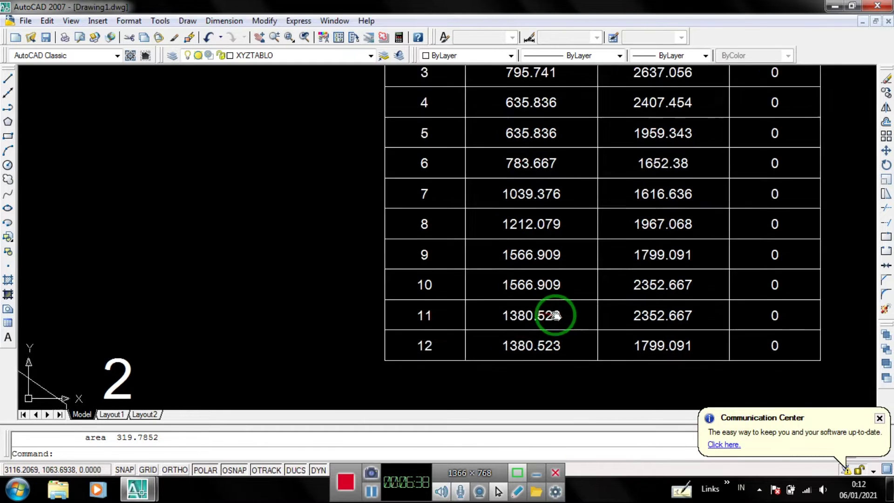
Step: Compare the listed point-10 centre against row 10 of the coordinate table
middle_click_drag(555, 315, 610, 329)
mouse_move(137, 491)
left_click(222, 432)
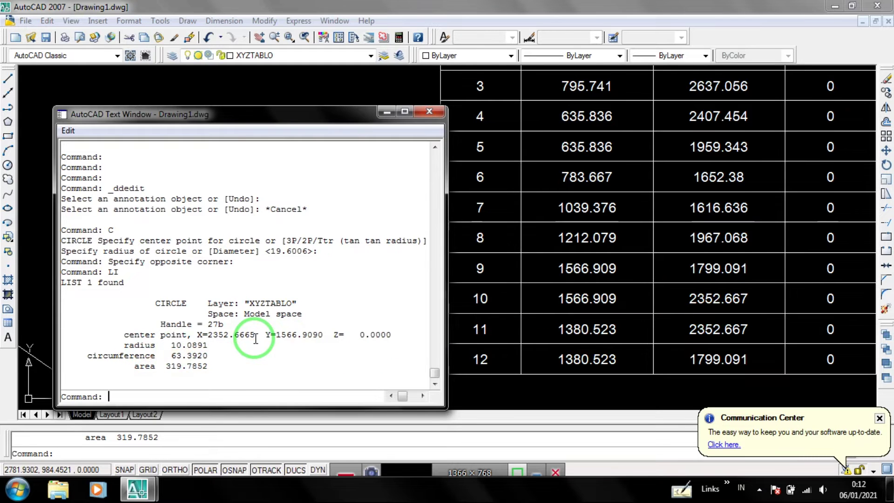
key("F2")
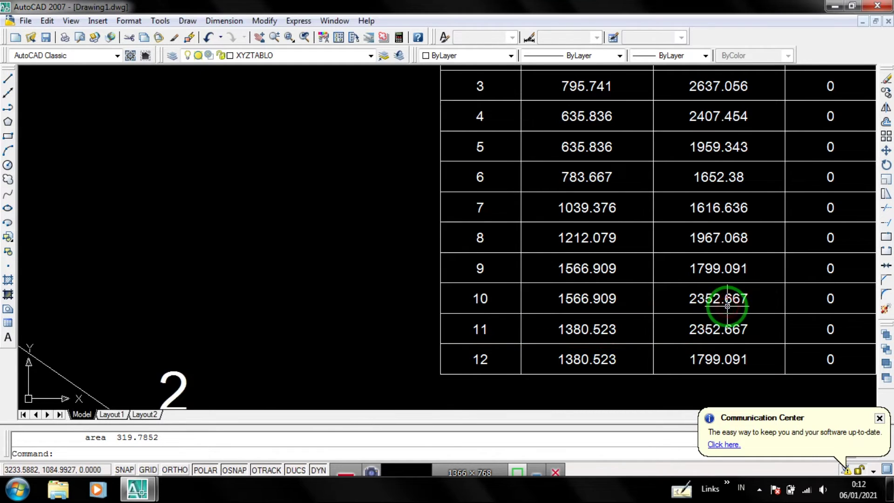
scroll(727, 307, "down", 4)
scroll(728, 306, "up", 3)
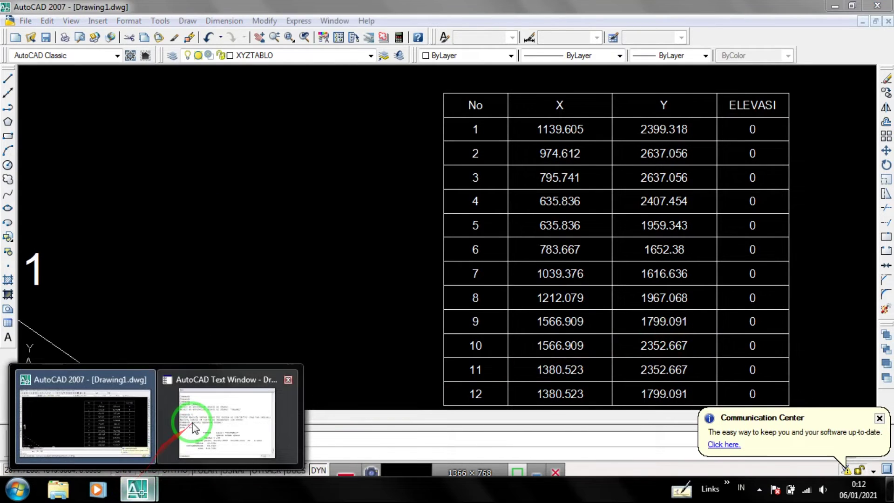
left_click(190, 420)
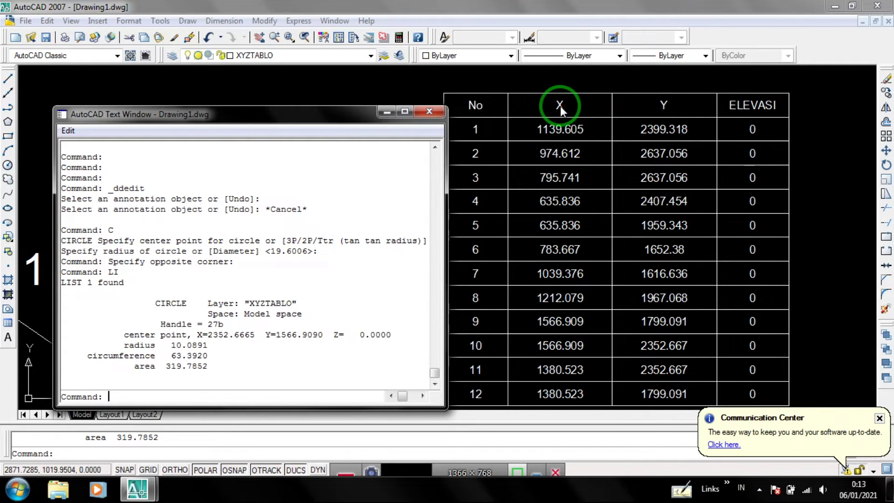
Step: Close the listing and zoom to the rectangle's top-left corner 9
left_click(429, 112)
scroll(495, 155, "down", 6)
scroll(414, 146, "up", 6)
scroll(460, 156, "up", 3)
scroll(461, 155, "down", 8)
scroll(361, 122, "up", 6)
scroll(336, 121, "up", 2)
Step: Draw a small circle centred on rectangle corner 9
type("c")
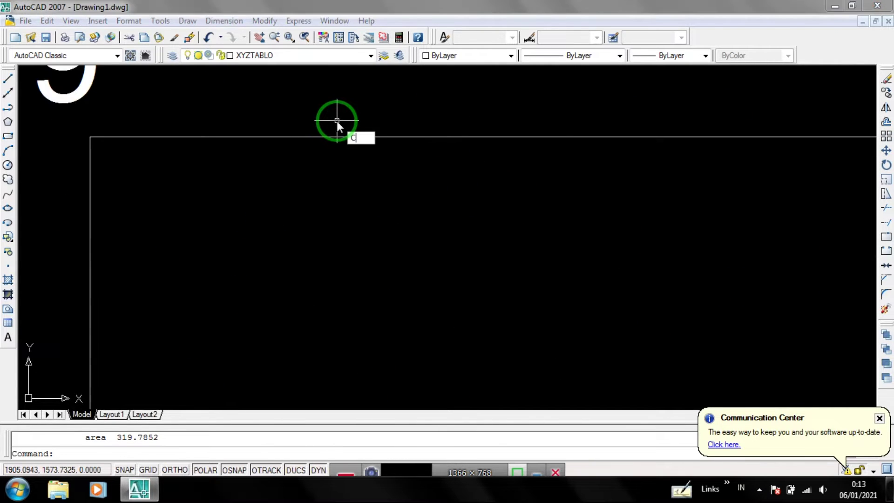
key("Return")
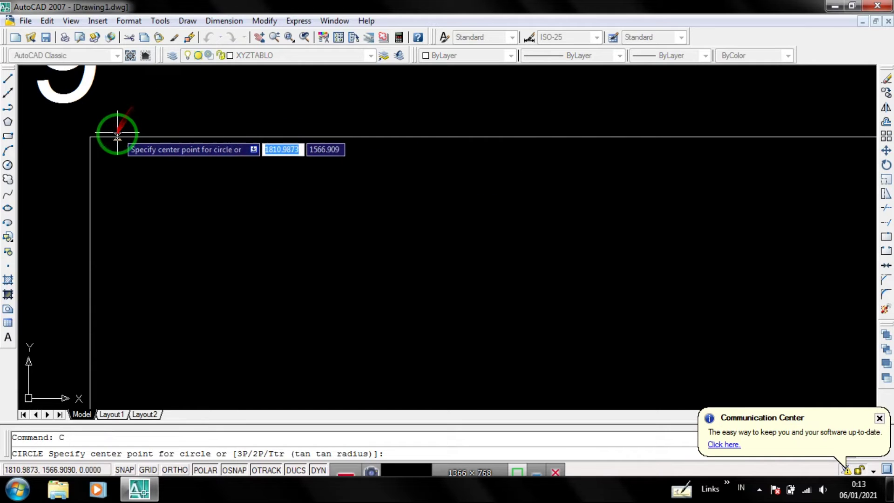
left_click(88, 137)
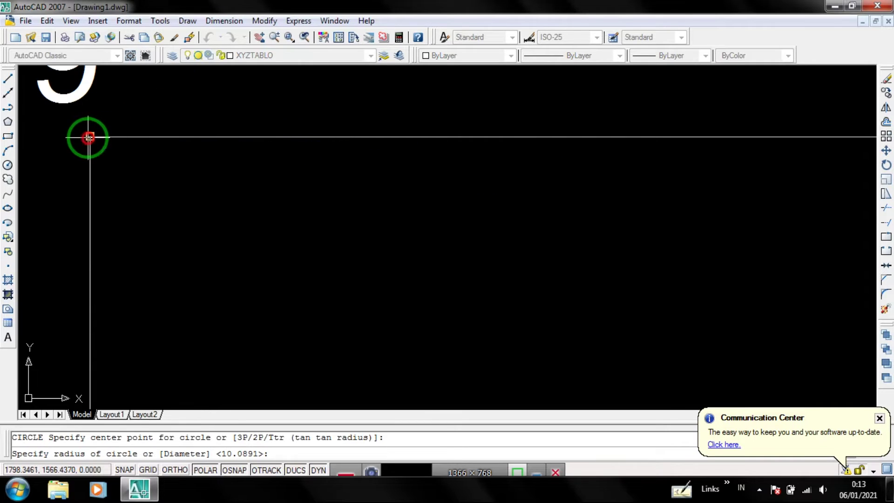
left_click(96, 147)
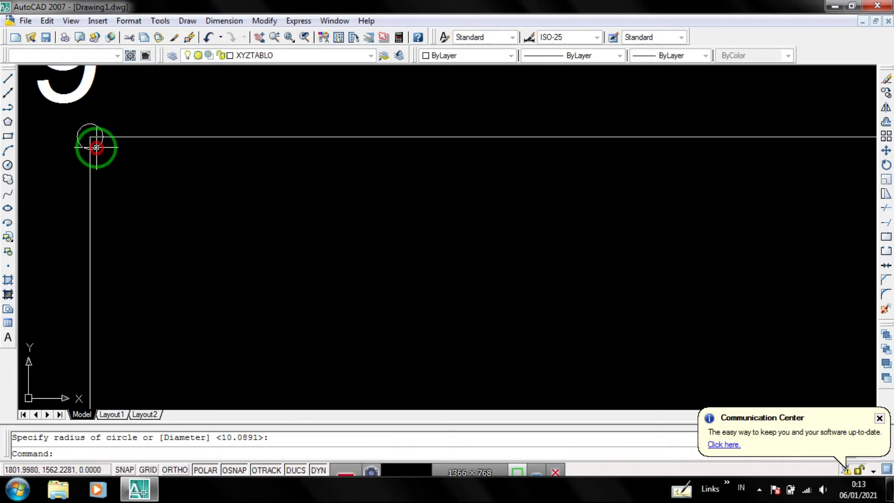
Step: List the corner-9 circle: centre X=1799.0906, Y=1566.9090, radius 5.5103
left_click(102, 129)
type("l")
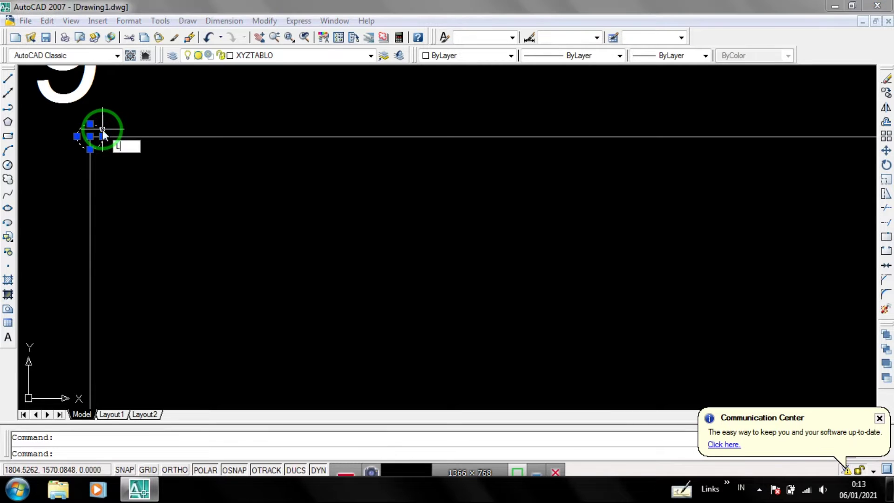
key("Return")
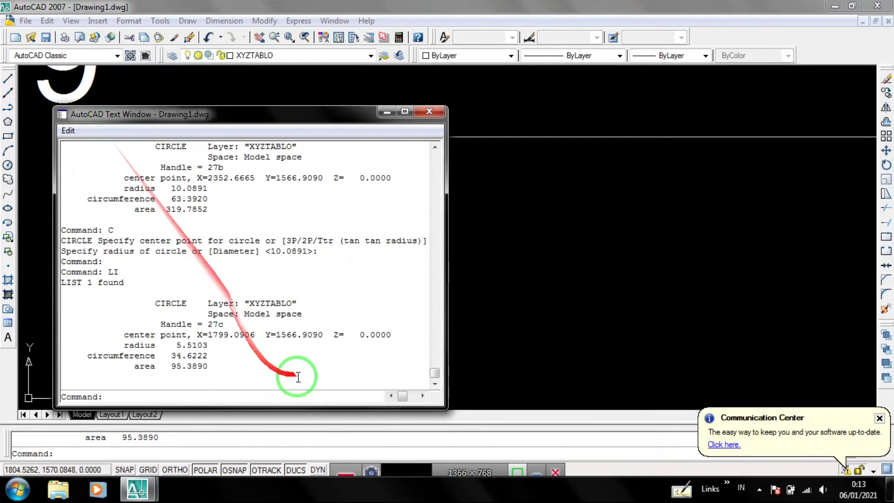
left_click(511, 310)
scroll(475, 245, "down", 5)
scroll(774, 355, "up", 8)
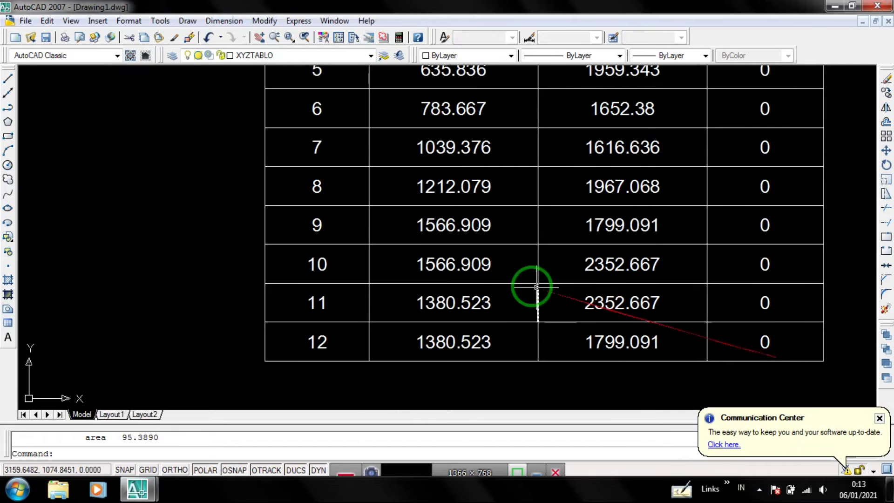
middle_click_drag(524, 286, 682, 344)
scroll(608, 334, "down", 3)
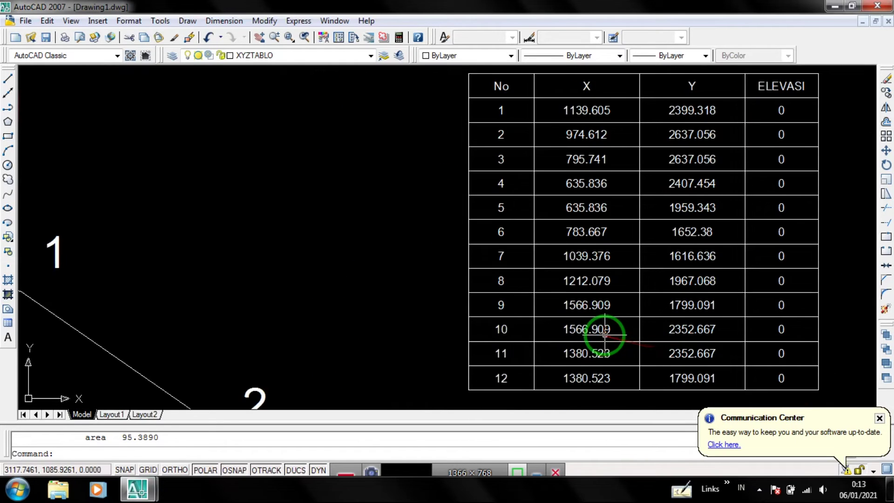
scroll(622, 322, "up", 3)
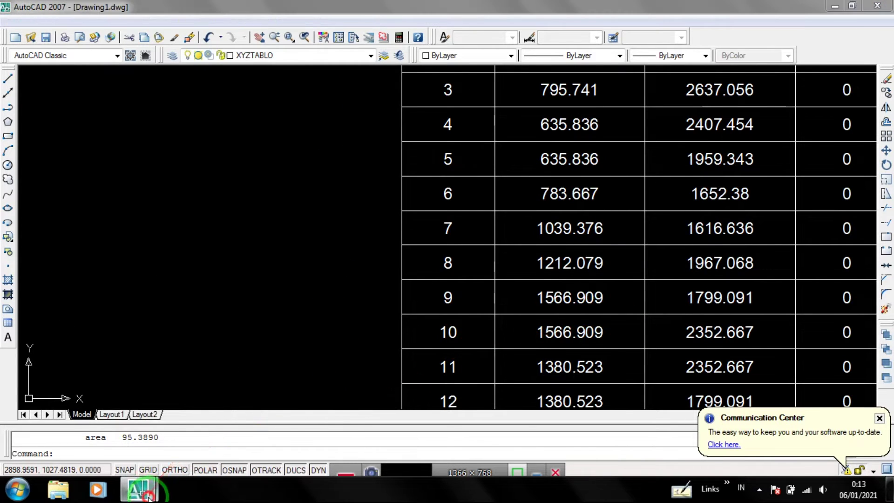
Step: Arrange the corner-9 listing beside table row 9 for comparison
left_click(251, 417)
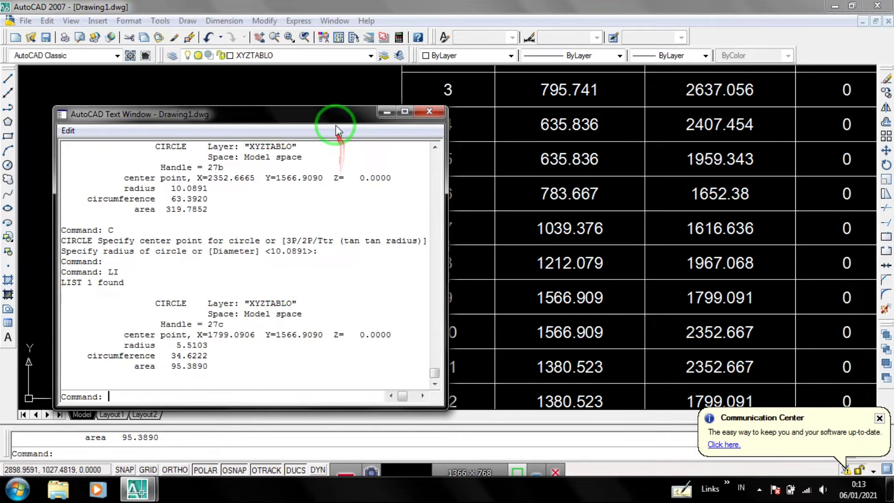
left_click_drag(334, 118, 289, 97)
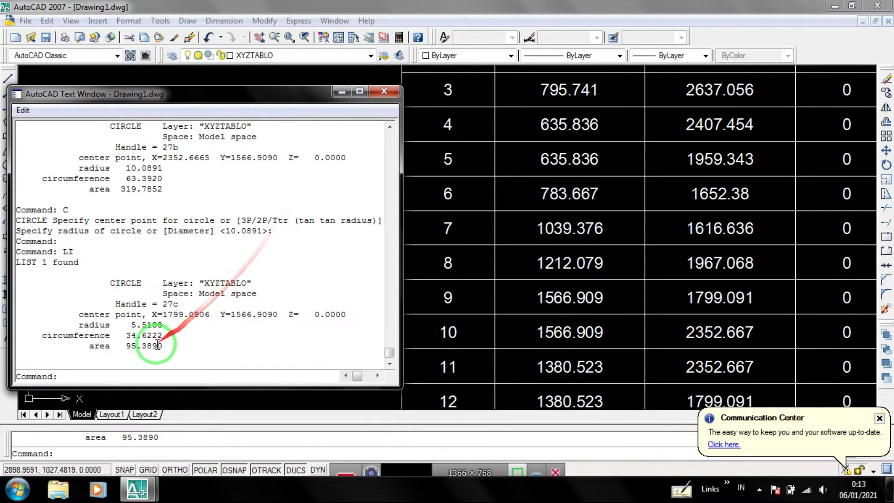
left_click(692, 285)
scroll(692, 284, "down", 5)
scroll(688, 315, "up", 1)
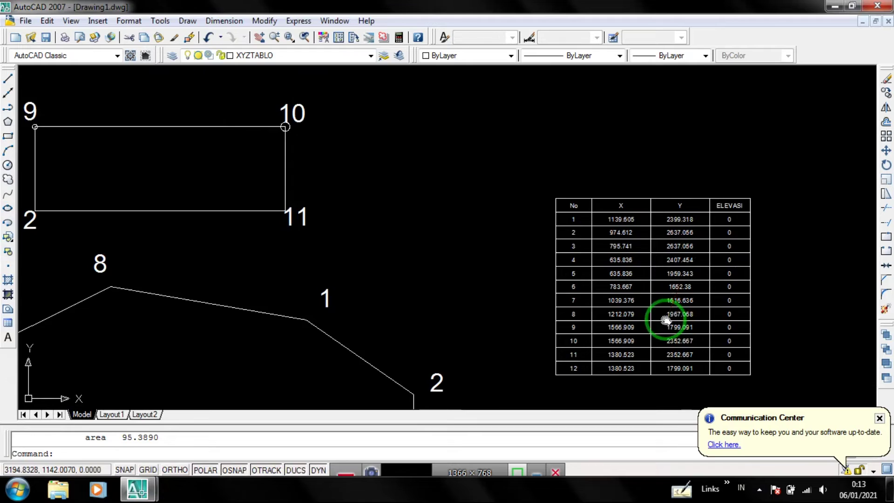
scroll(668, 315, "up", 3)
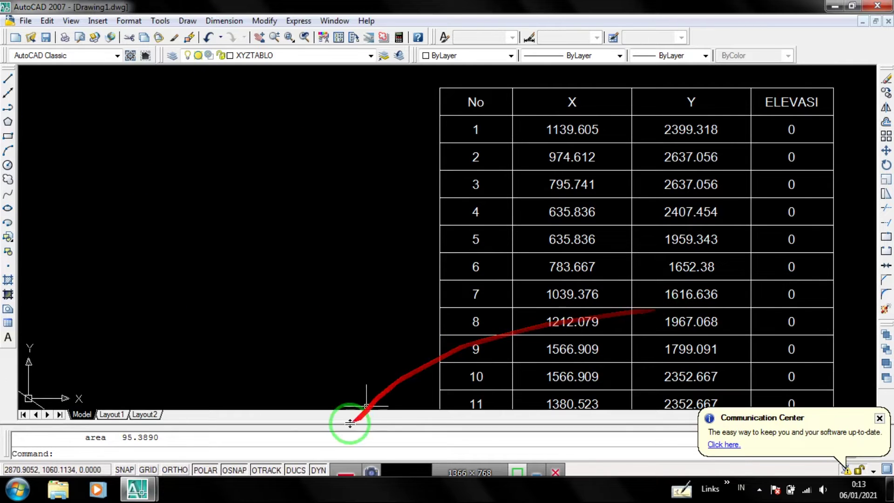
left_click(137, 489)
left_click(230, 418)
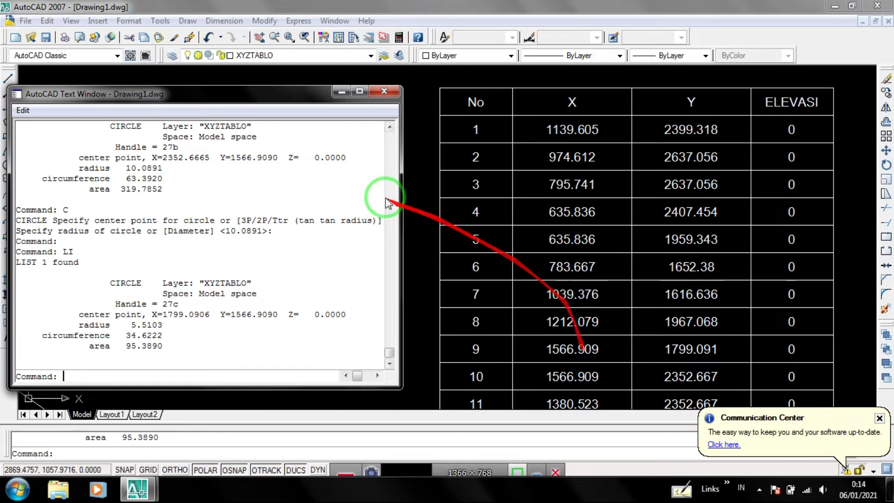
Step: Close the corner-9 listing and frame the octagon, rectangle and coordinate table together
left_click(384, 92)
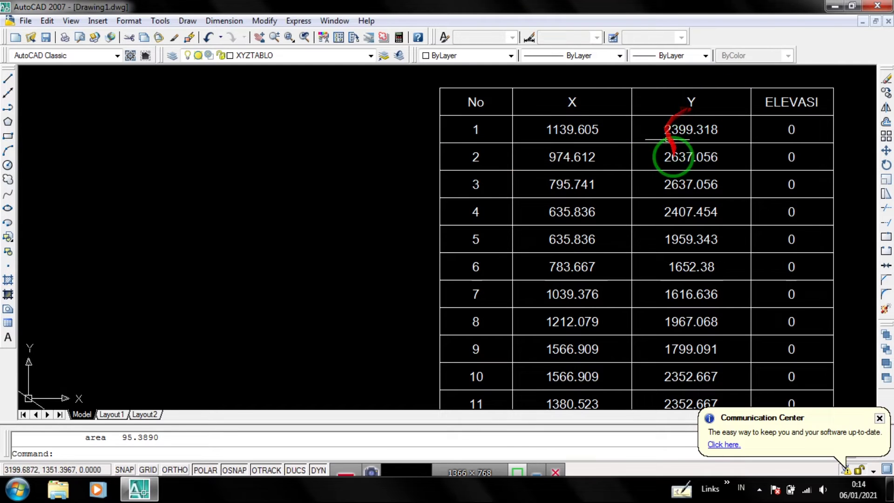
scroll(605, 107, "down", 5)
scroll(554, 117, "down", 1)
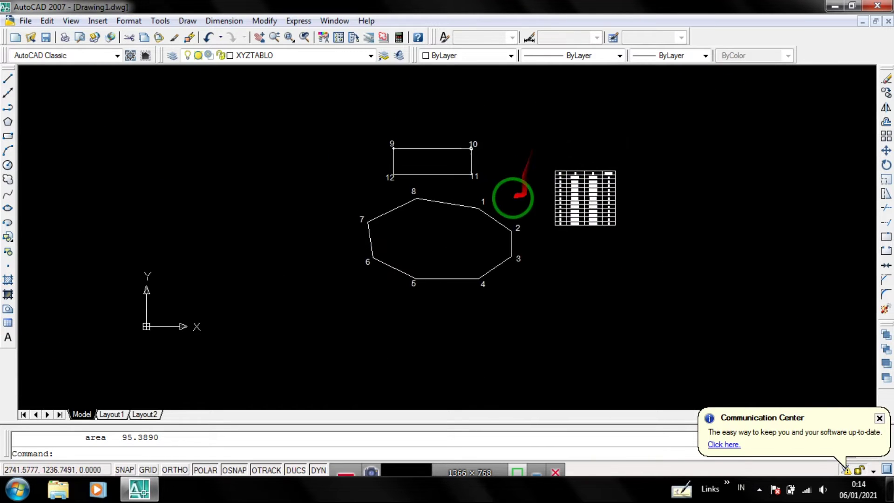
scroll(522, 195, "up", 4)
scroll(457, 197, "down", 2)
middle_click_drag(533, 201, 496, 261)
scroll(591, 259, "up", 2)
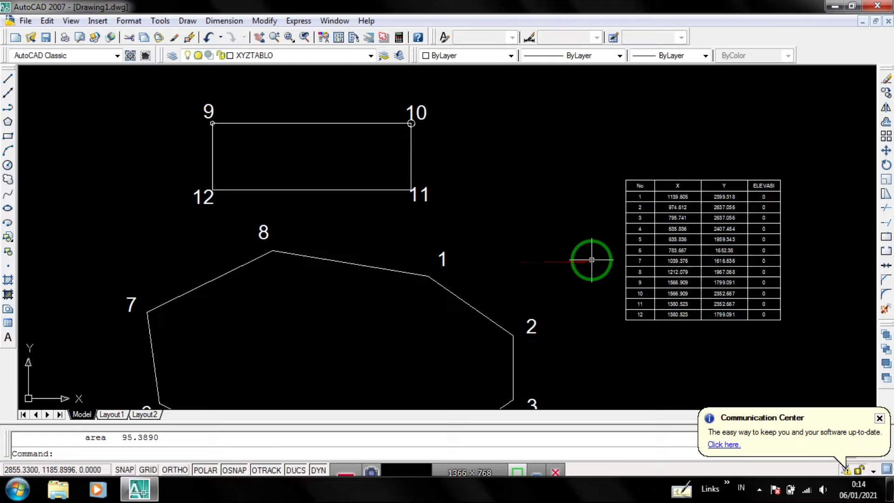
middle_click_drag(592, 258, 596, 246)
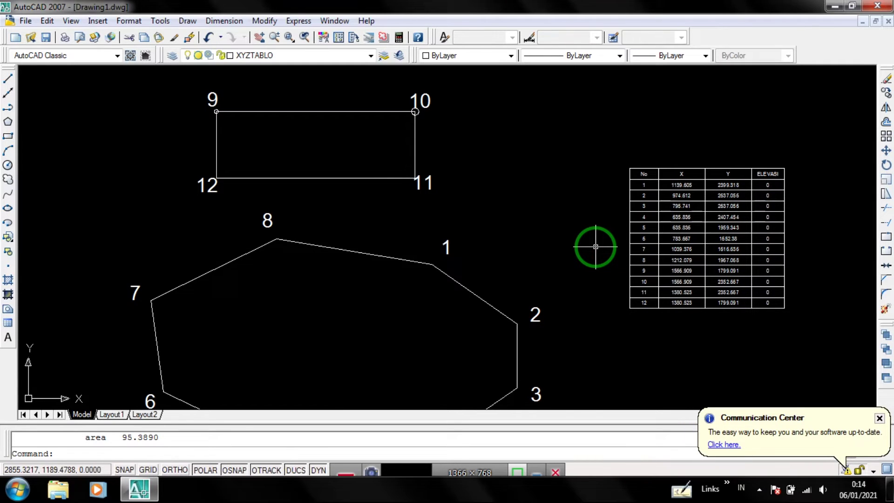
type("XYZT2")
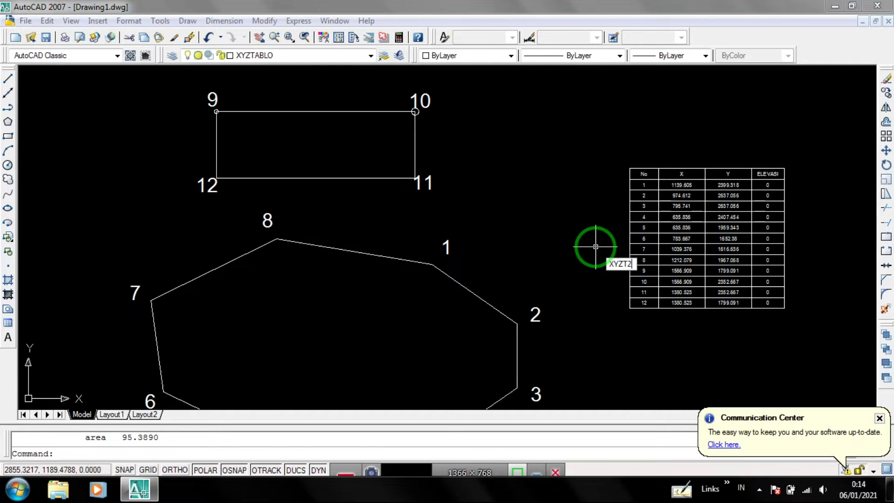
Step: Start the coordinate table in Y/X/Z format 2 at scale 10, placing its corner in empty space
key("Return")
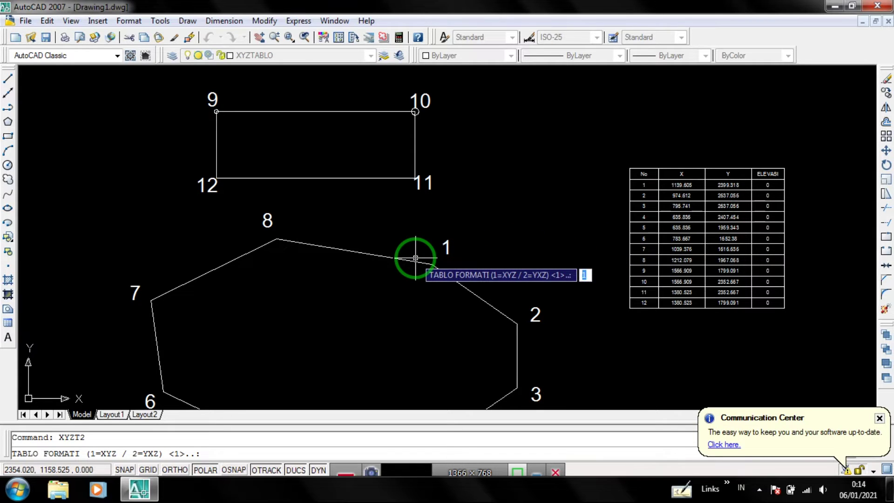
type("2")
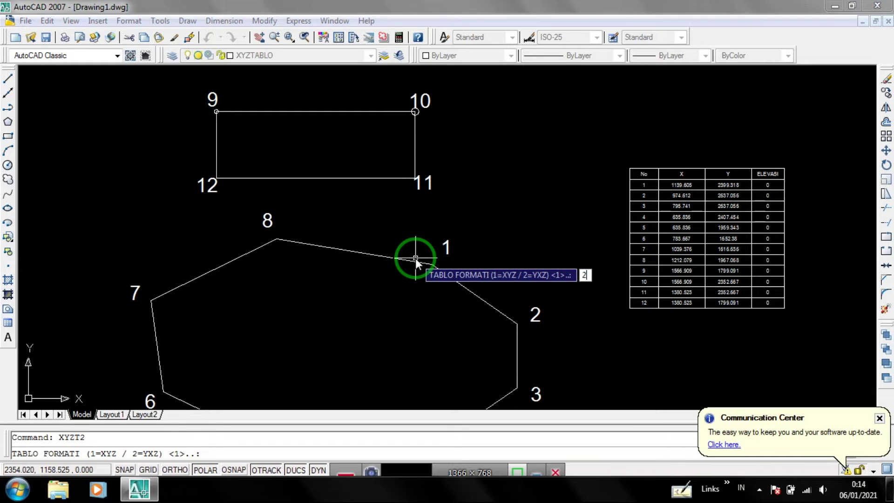
key("Return")
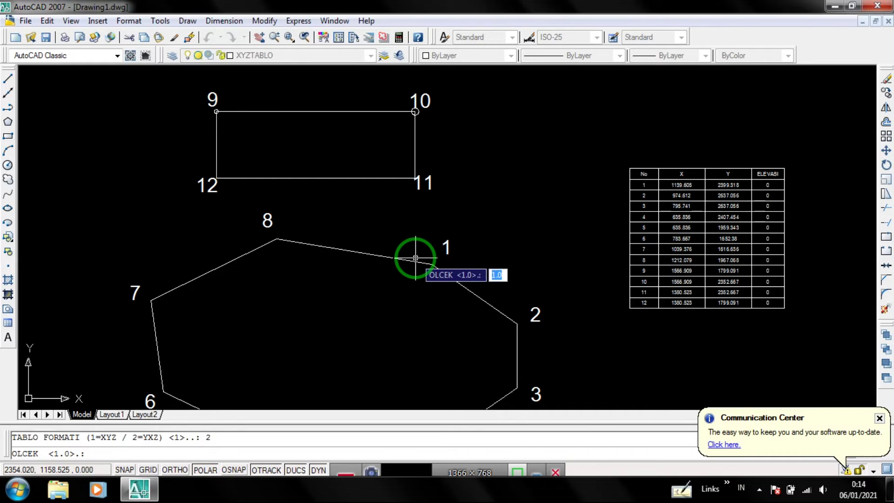
type("1")
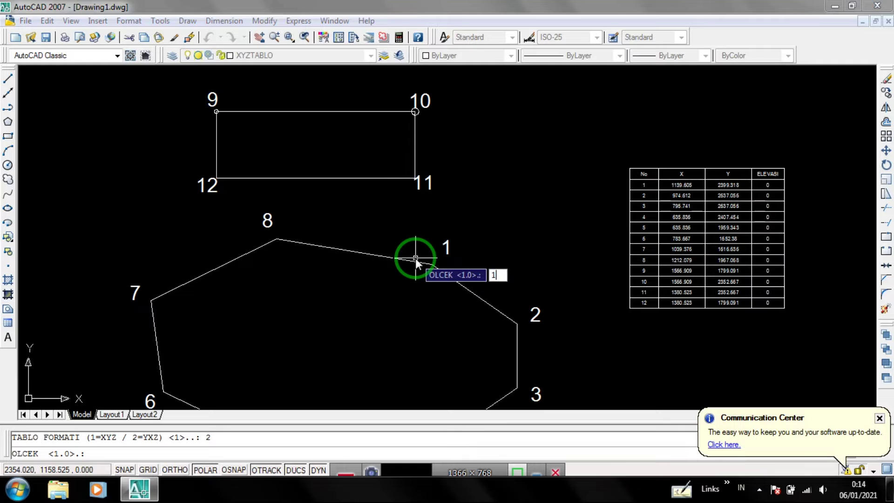
type("0")
key("Return")
middle_click_drag(415, 257, 743, 282)
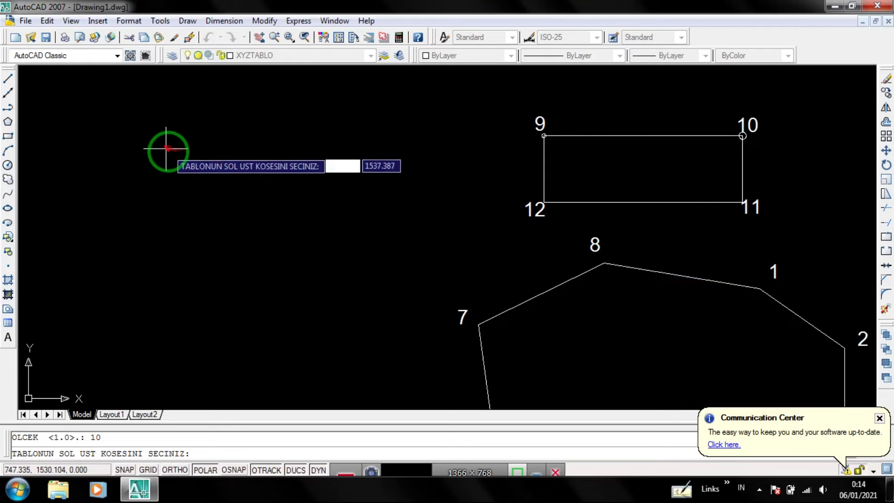
scroll(189, 170, "down", 1)
left_click(173, 167)
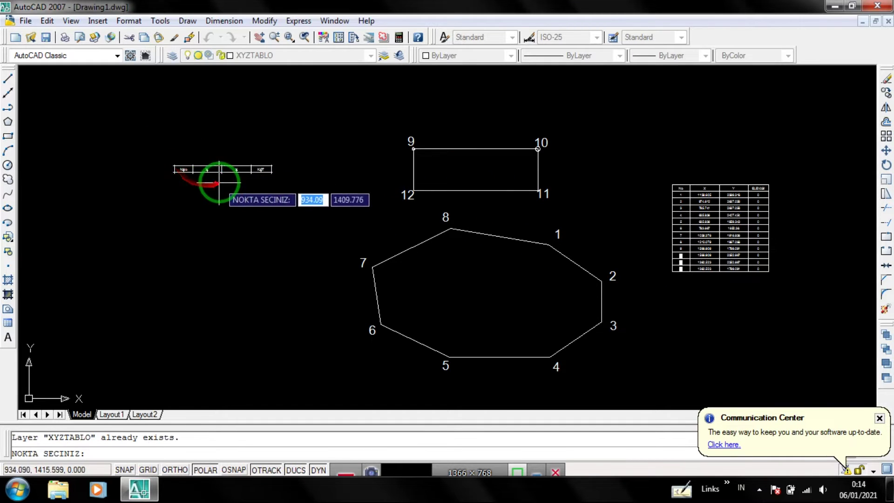
scroll(219, 176, "up", 3)
scroll(416, 214, "down", 2)
scroll(747, 277, "up", 2)
scroll(747, 277, "up", 1)
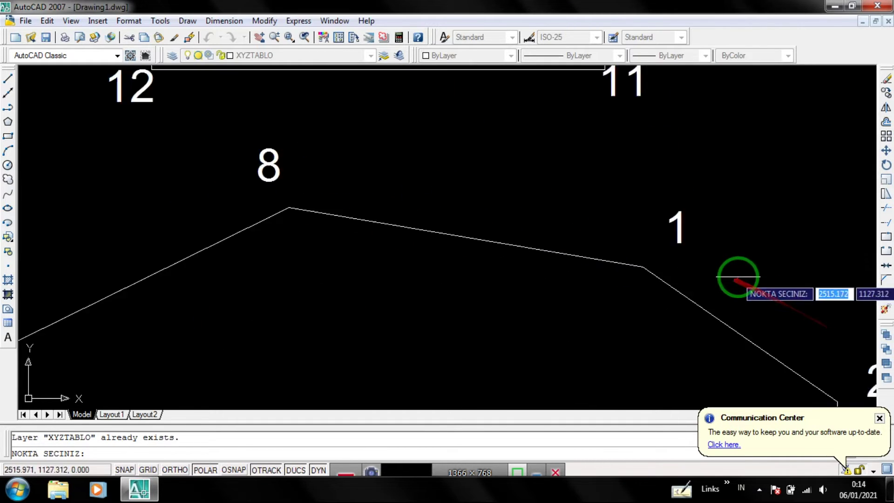
Step: Turn on Node object snap in Drafting Settings
right_click(235, 471)
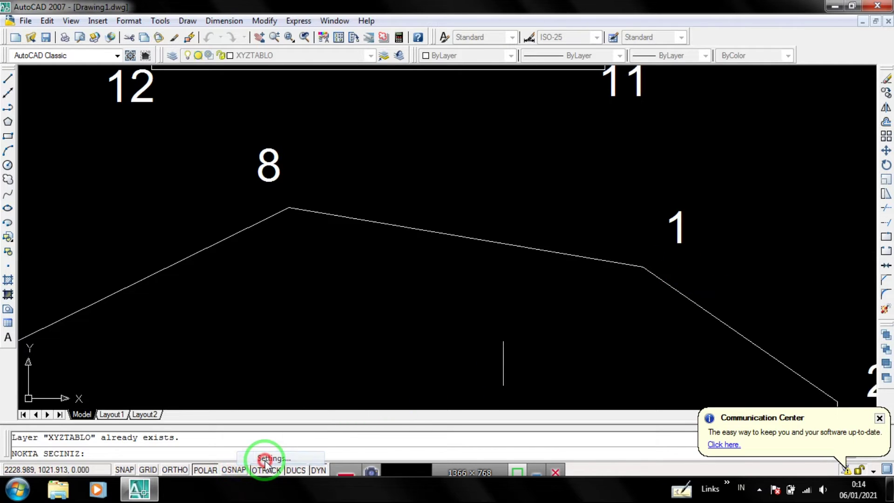
left_click(265, 459)
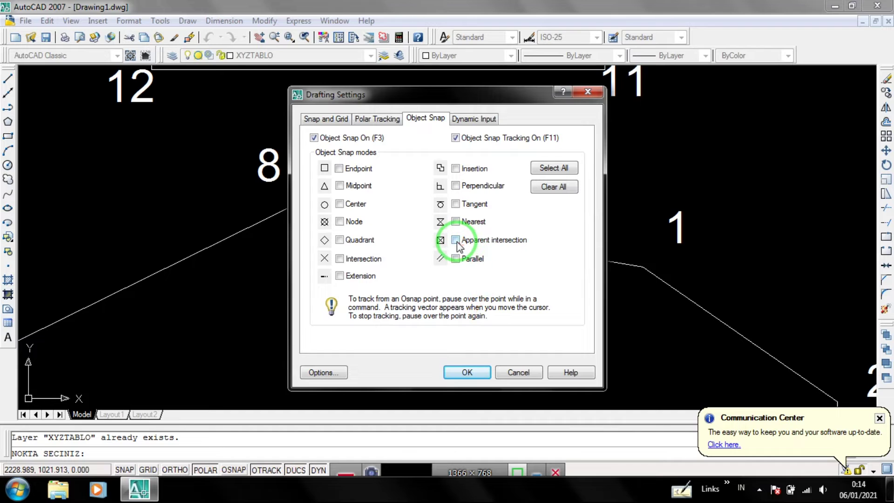
left_click(475, 372)
scroll(600, 298, "down", 1)
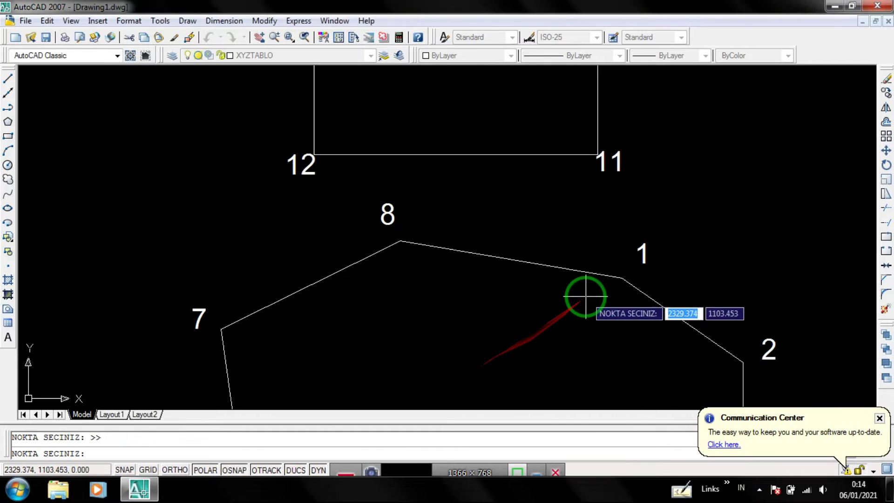
scroll(601, 298, "down", 2)
scroll(609, 291, "up", 3)
scroll(609, 291, "down", 2)
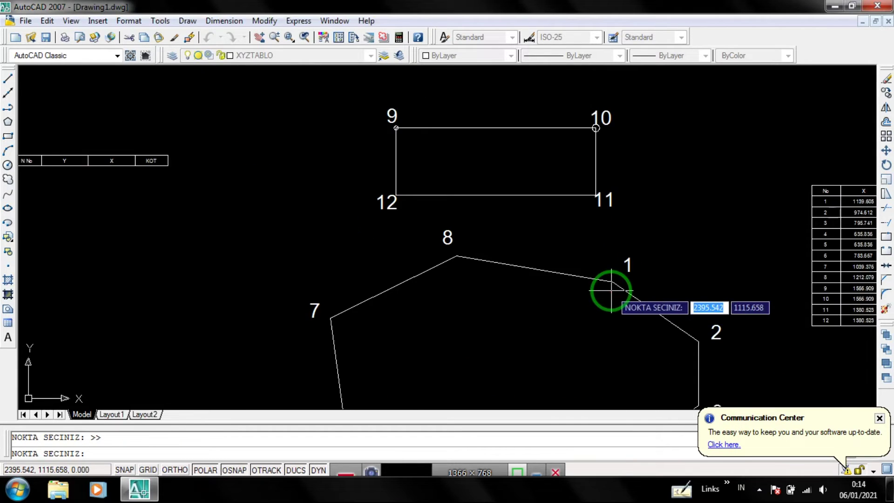
Step: Pick octagon corners 1–8 in order, accepting numbers 1 to 8
middle_click_drag(608, 287, 645, 291)
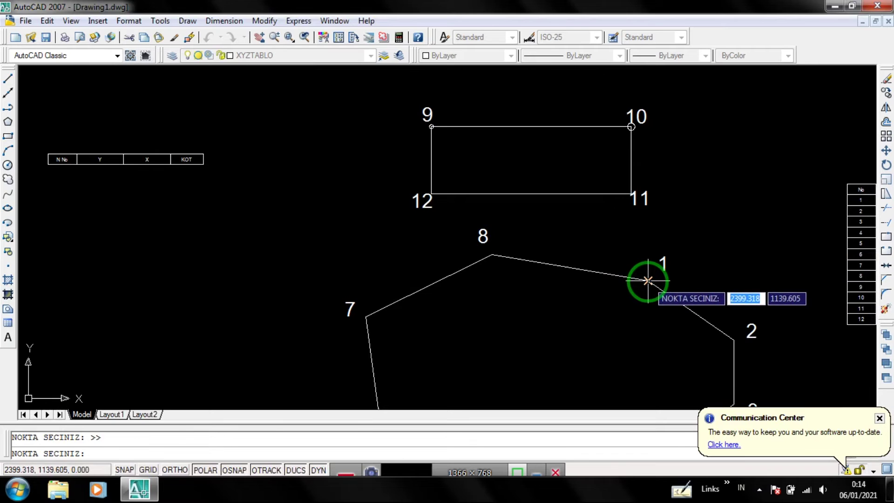
left_click(648, 281)
key("Return")
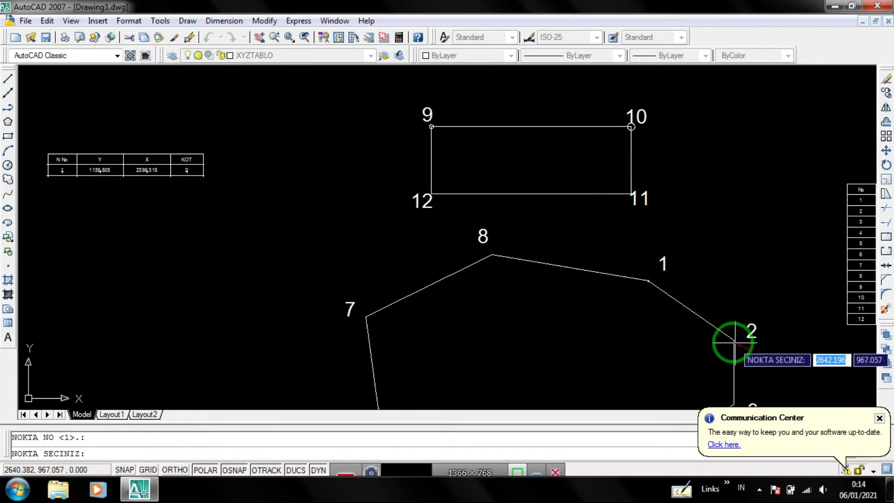
left_click(734, 343)
key("Return")
middle_click_drag(721, 367, 756, 302)
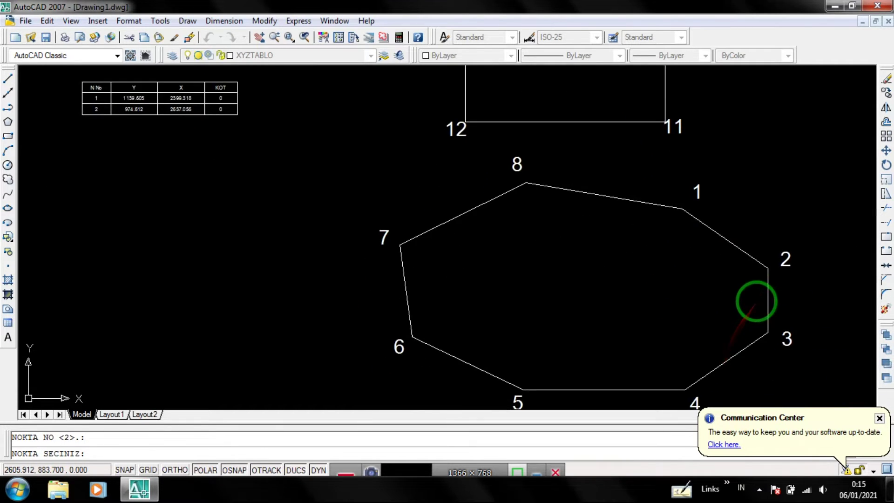
left_click(767, 333)
key("Return")
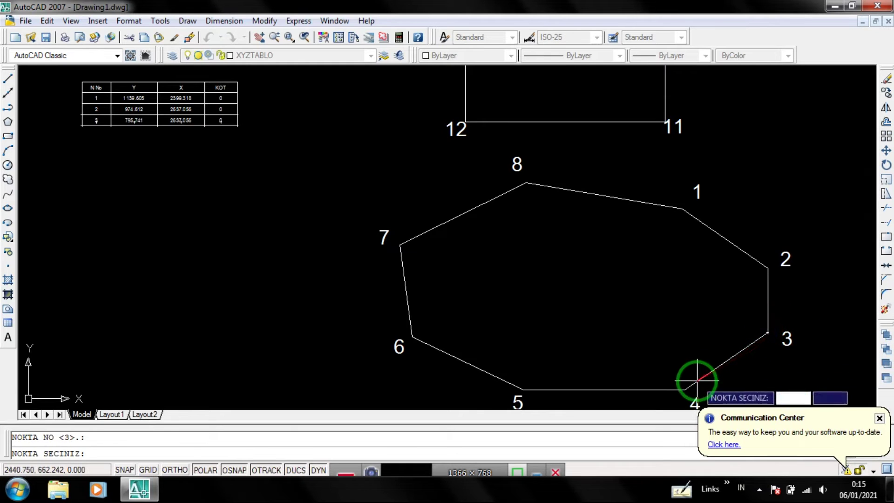
left_click(685, 388)
key("Return")
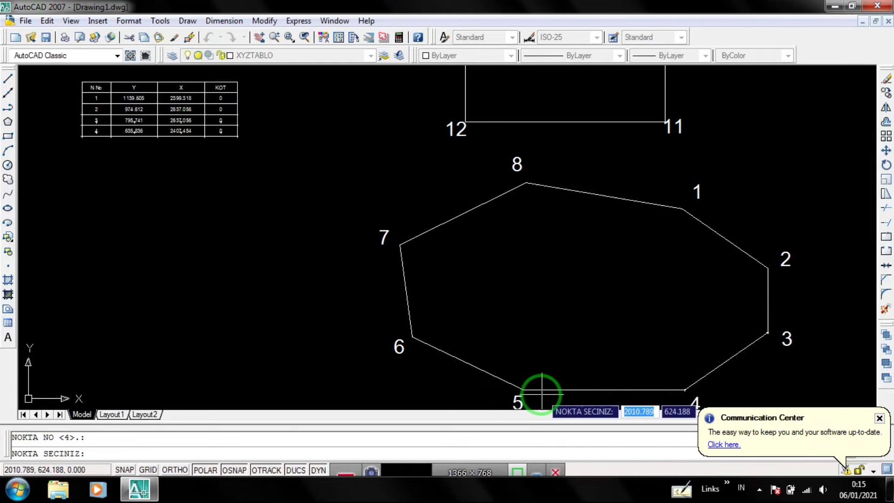
left_click(524, 389)
key("Return")
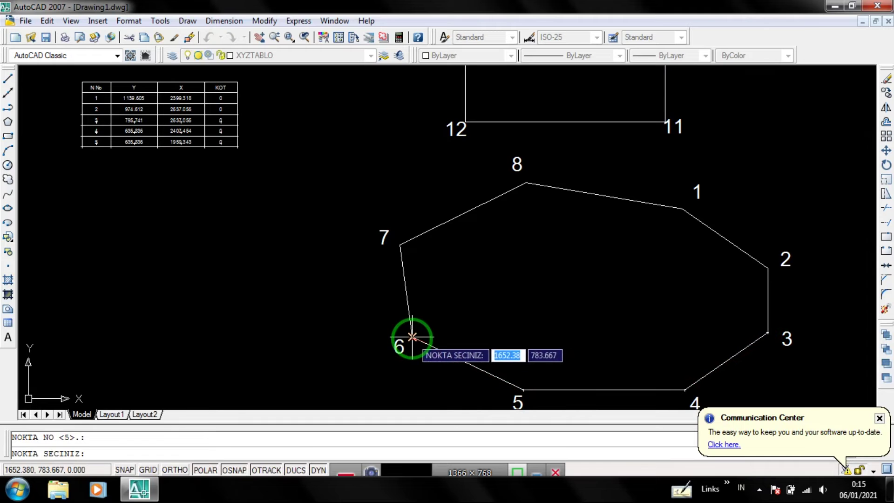
left_click(411, 336)
key("Return")
left_click(400, 245)
key("Return")
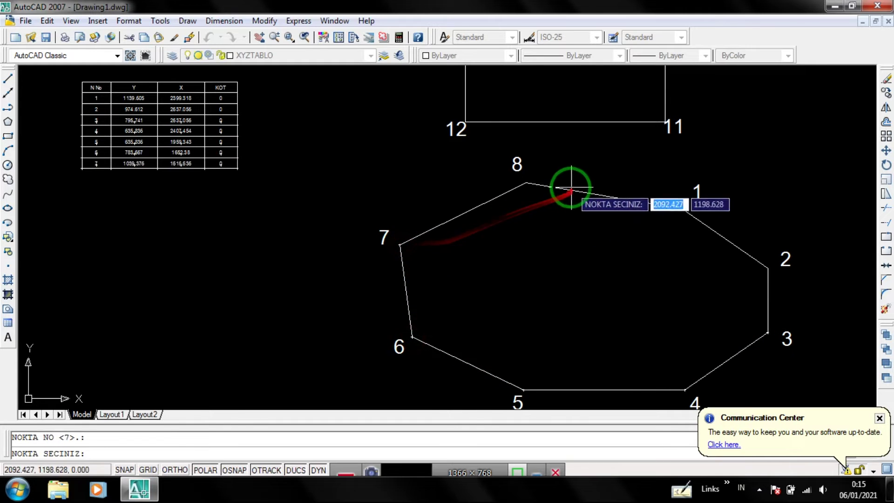
left_click(526, 183)
key("Return")
Step: Pick rectangle corners 9–12 as numbers 9 to 12, then cancel the command
middle_click_drag(526, 186, 526, 295)
scroll(467, 163, "up", 6)
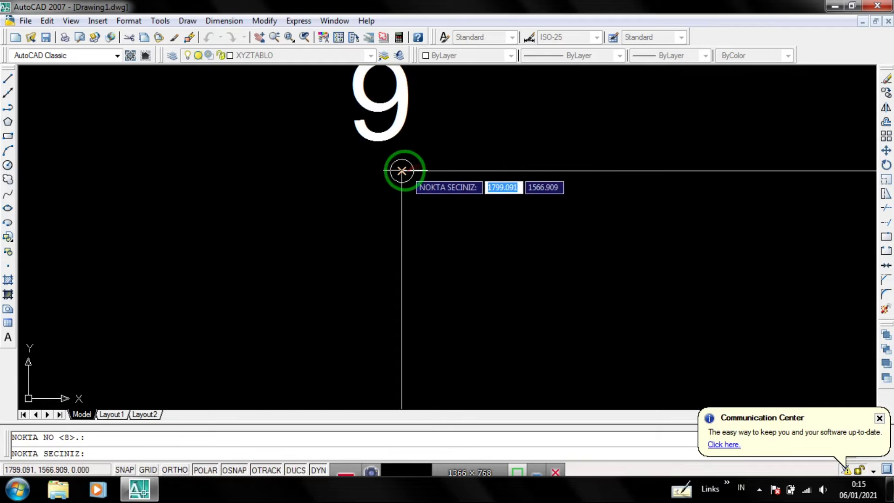
left_click(401, 171)
key("Return")
scroll(489, 220, "down", 5)
scroll(687, 209, "up", 5)
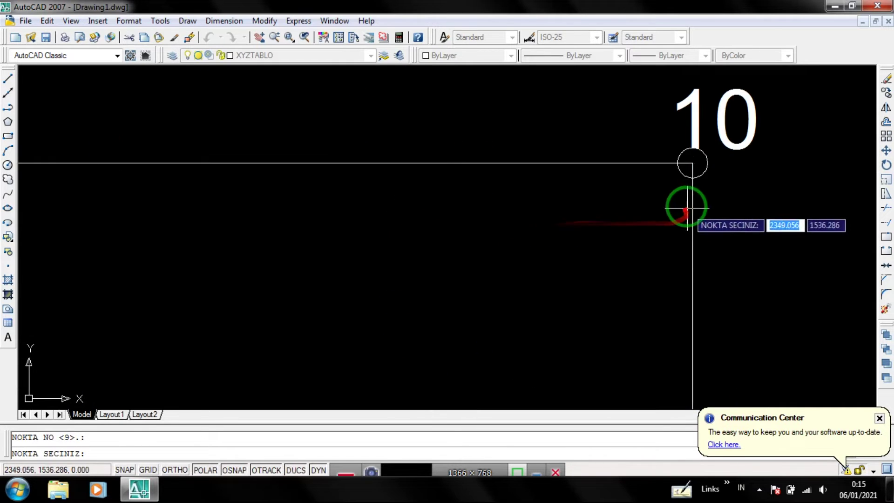
left_click(693, 163)
key("Return")
scroll(649, 203, "down", 5)
scroll(649, 224, "up", 3)
scroll(647, 260, "up", 4)
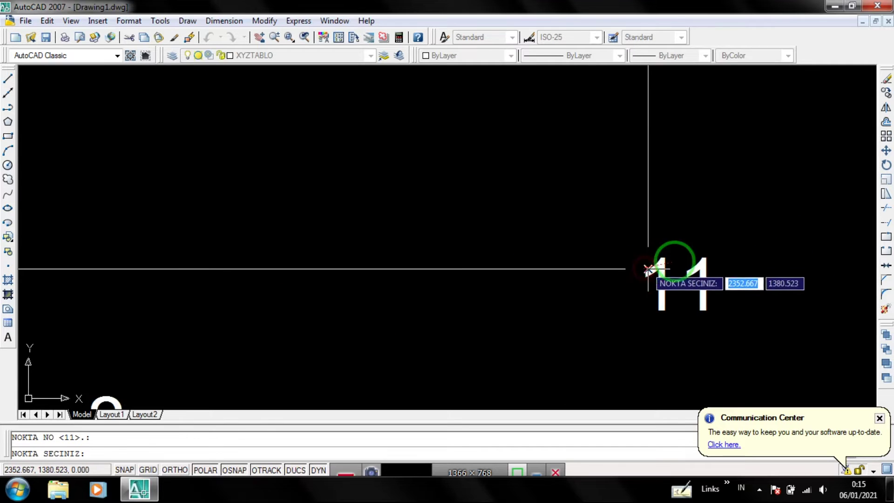
left_click(647, 269)
key("Return")
scroll(647, 269, "down", 5)
scroll(619, 254, "up", 5)
left_click(584, 289)
key("Return")
scroll(538, 269, "down", 5)
scroll(479, 292, "up", 4)
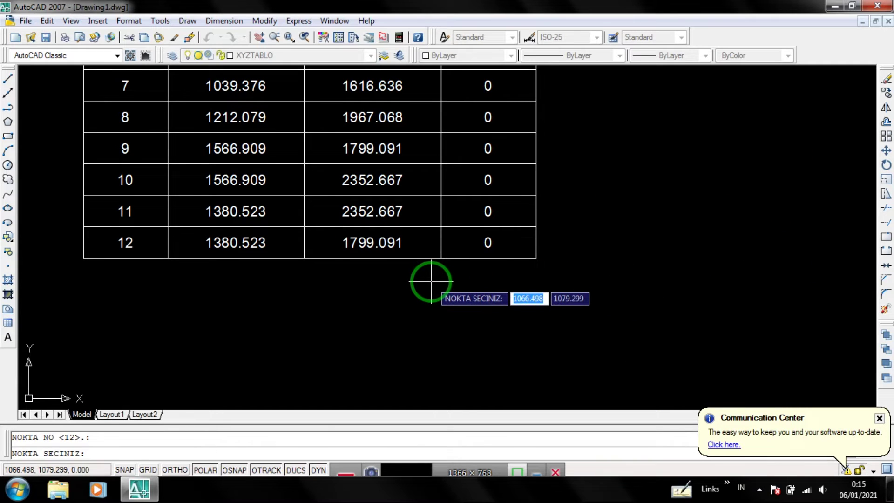
scroll(431, 281, "down", 4)
key("Escape")
scroll(450, 292, "down", 4)
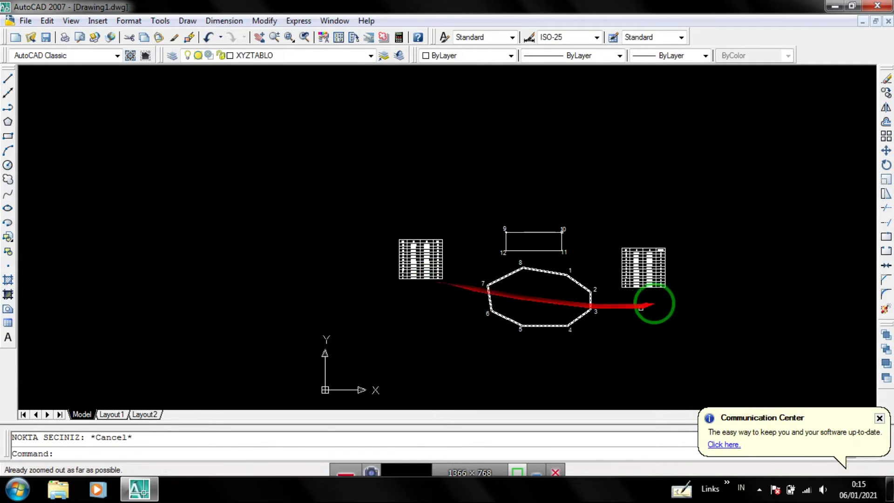
scroll(719, 321, "up", 3)
left_click(694, 313)
Step: Move the X/Y/ELEVASI table to sit left of the new Y/X/KOT table
left_click(544, 185)
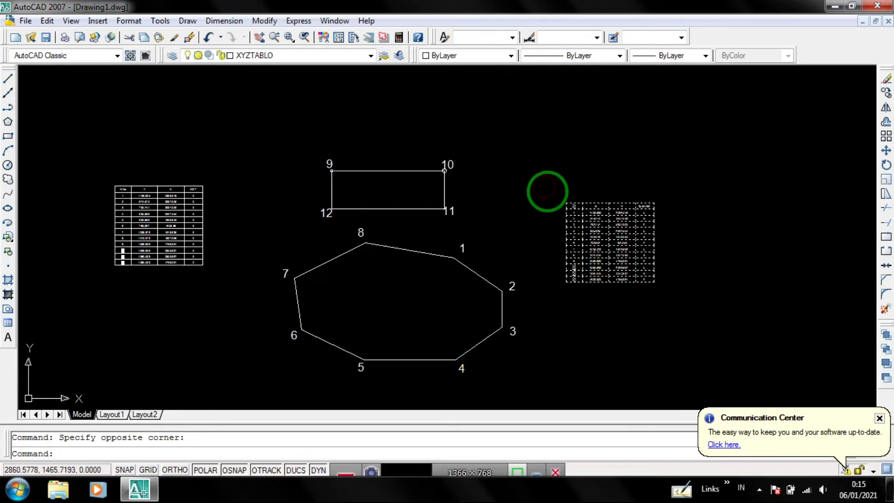
type("m")
key("Return")
left_click(599, 240)
scroll(605, 241, "down", 5)
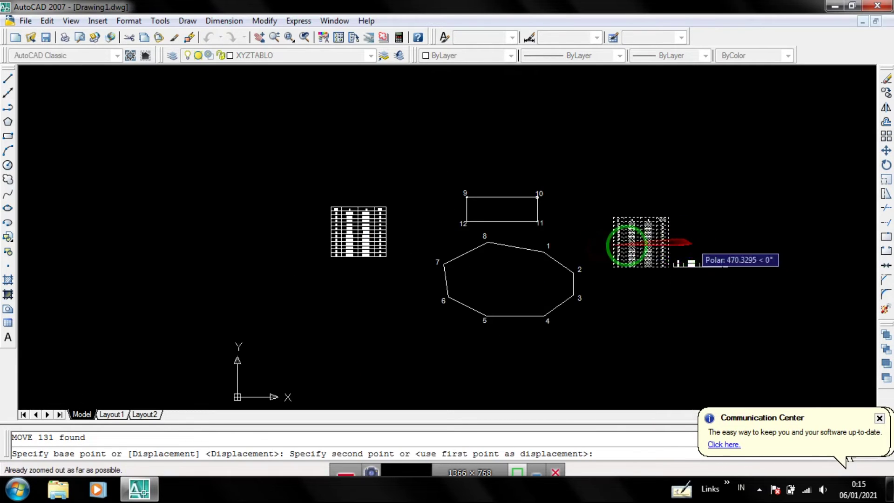
scroll(258, 239, "up", 3)
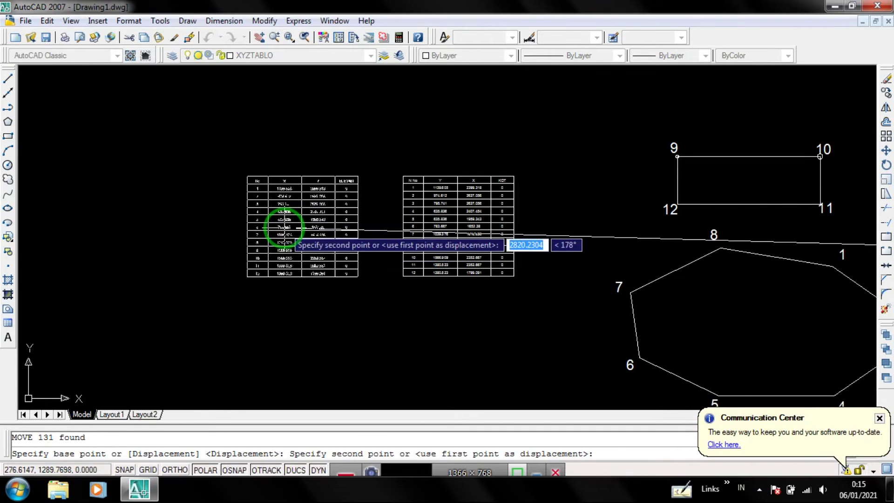
left_click(378, 237)
scroll(378, 240, "up", 5)
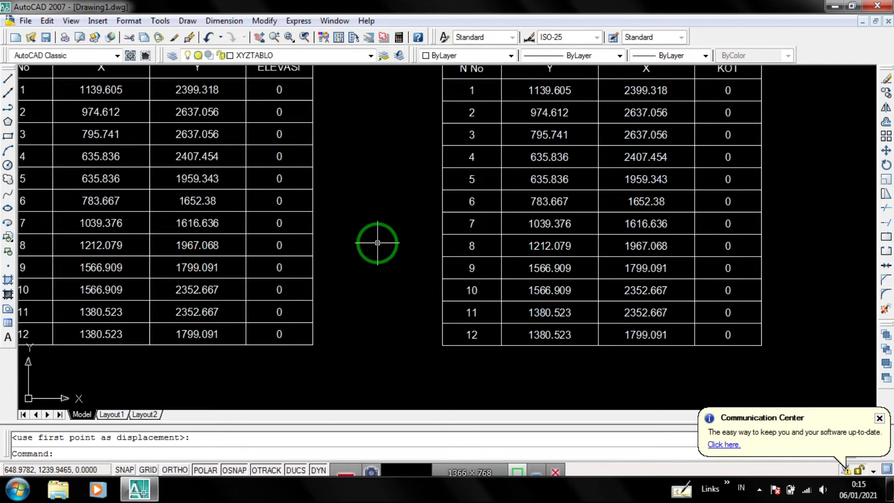
middle_click_drag(299, 303, 355, 281)
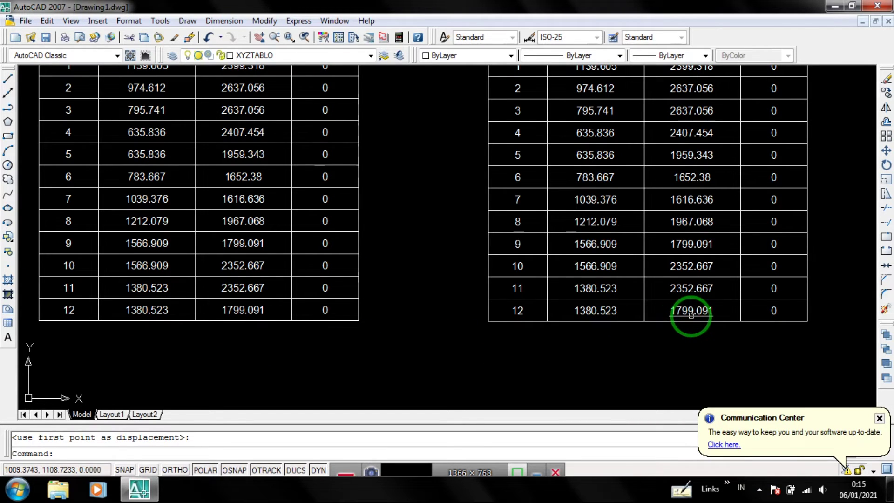
scroll(689, 312, "down", 5)
scroll(549, 200, "up", 4)
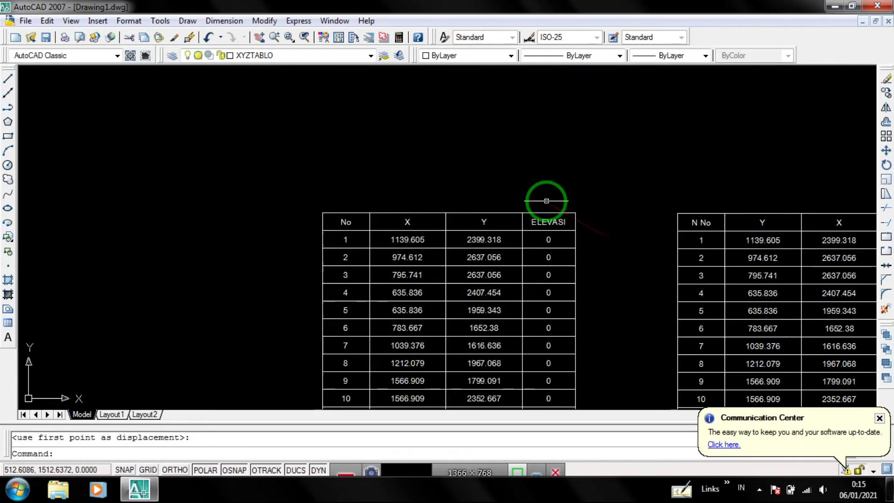
Step: Change the second table's fourth column header from KOT to ELEVASI
middle_click_drag(600, 243, 465, 236)
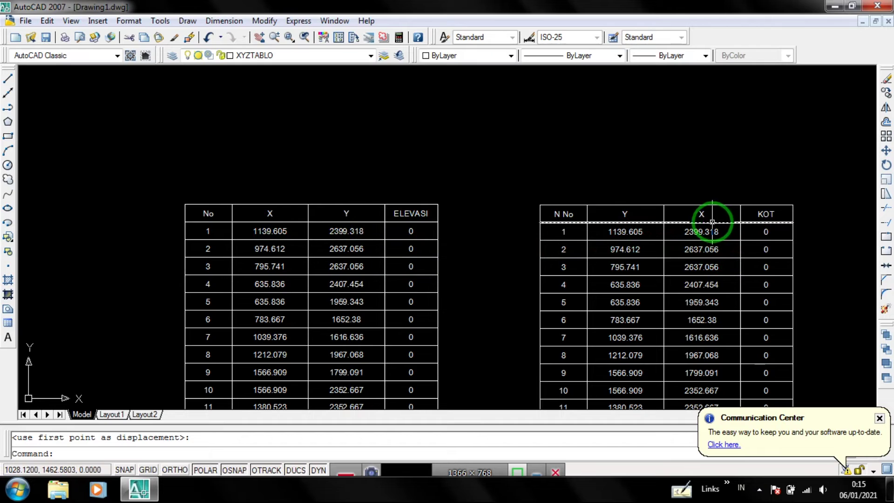
middle_click_drag(733, 231, 666, 216)
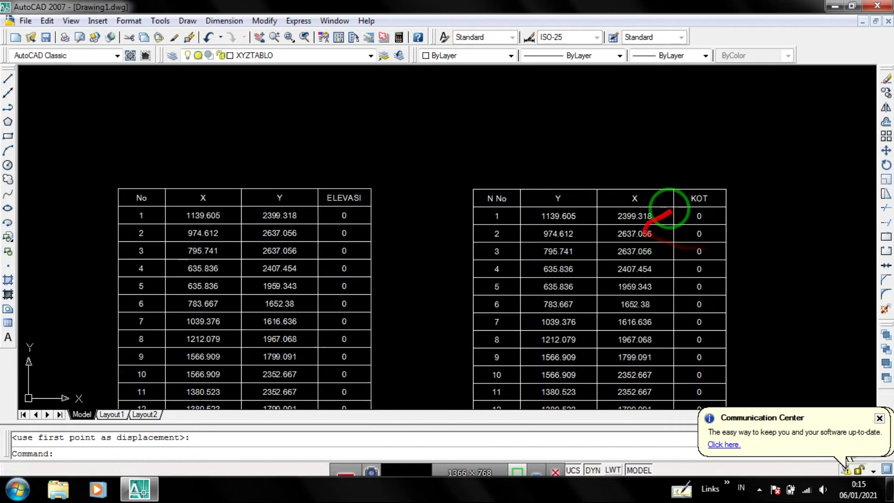
double_click(692, 198)
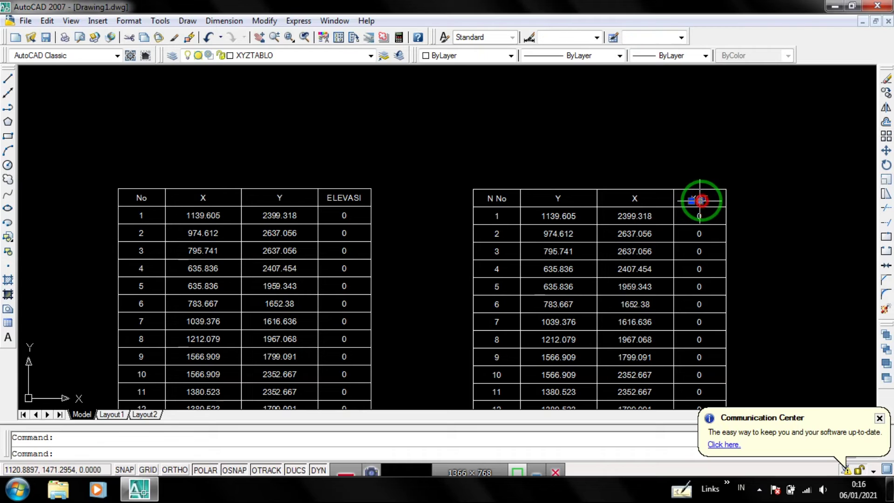
double_click(701, 201)
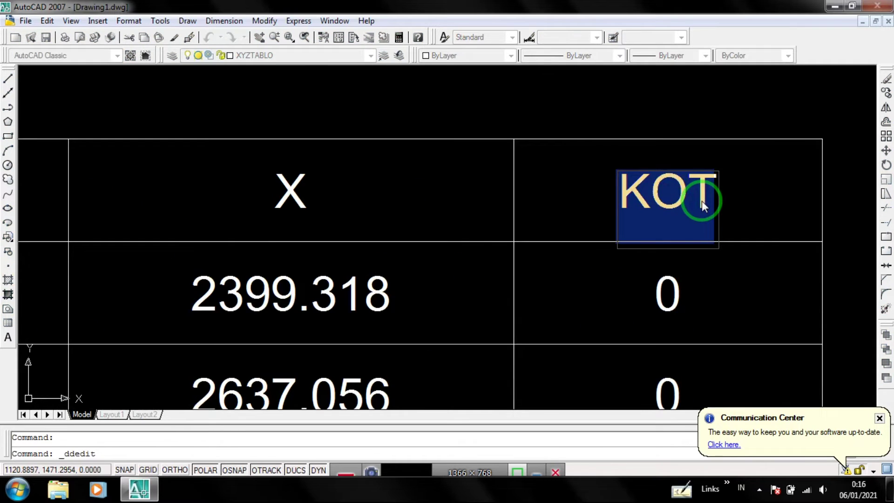
type("ELEVASI")
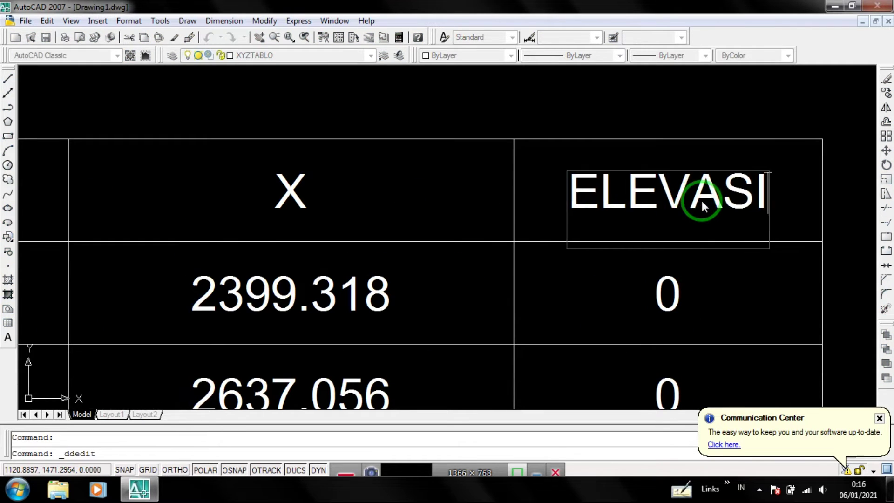
left_click(512, 194)
scroll(610, 186, "down", 8)
scroll(610, 196, "up", 2)
key("Escape")
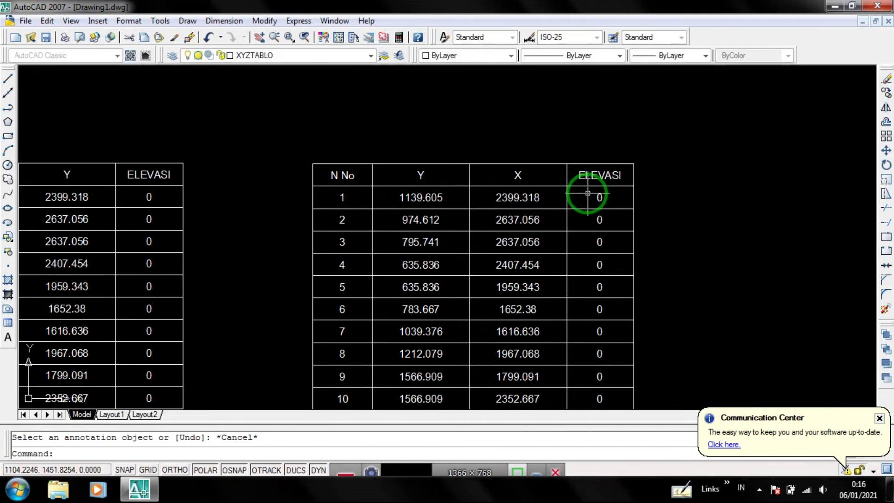
scroll(589, 193, "down", 5)
scroll(764, 186, "up", 3)
Step: List the corner-9 circle and check centre 1799.0906, 1566.9090 against table row 9
scroll(578, 199, "up", 5)
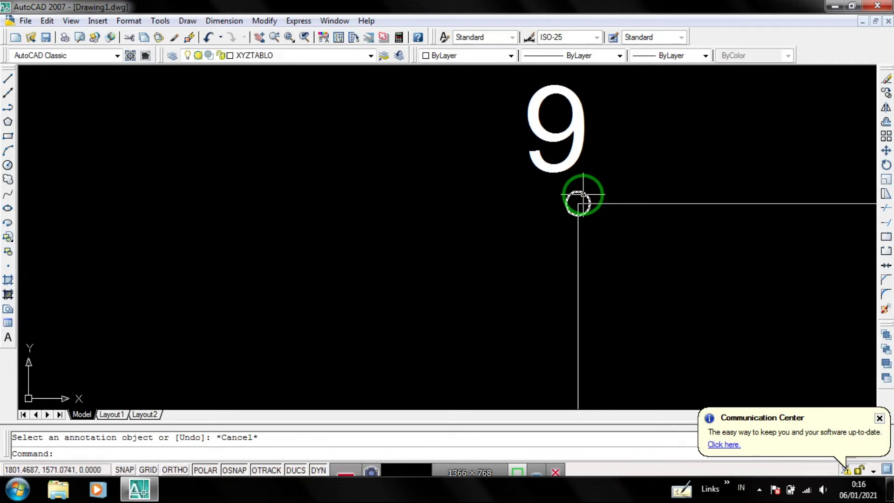
left_click(582, 194)
type("L")
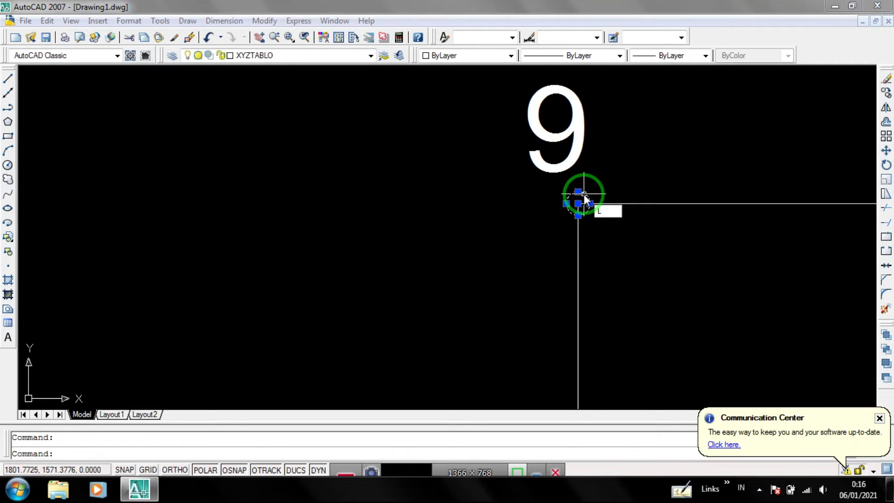
key("Return")
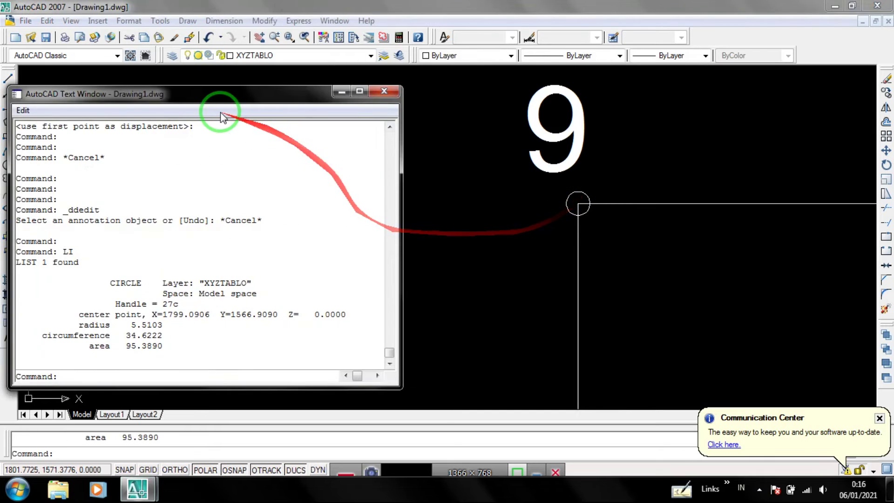
scroll(590, 241, "down", 5)
middle_click_drag(414, 246, 638, 232)
scroll(442, 285, "up", 2)
scroll(459, 310, "up", 1)
middle_click_drag(460, 310, 477, 192)
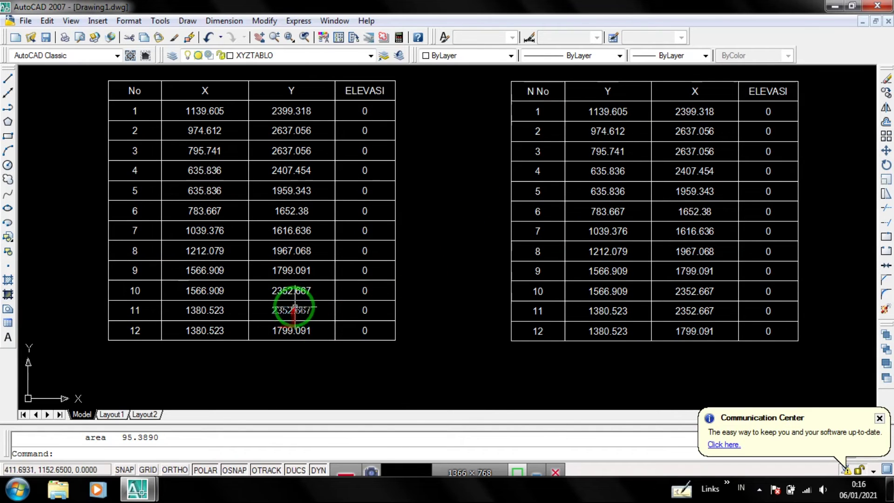
scroll(418, 219, "down", 5)
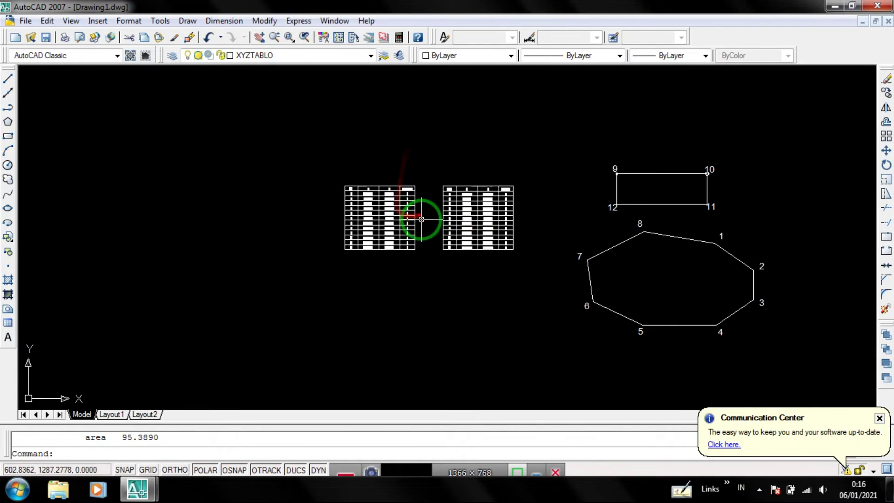
scroll(745, 274, "up", 5)
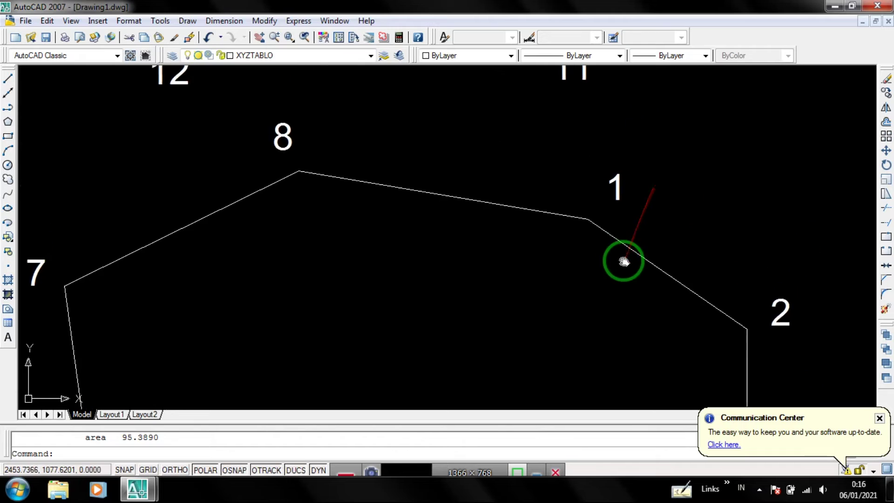
scroll(619, 242, "up", 3)
Step: Draw a small circle centred on octagon point 1
type("C")
key("Return")
scroll(559, 195, "up", 5)
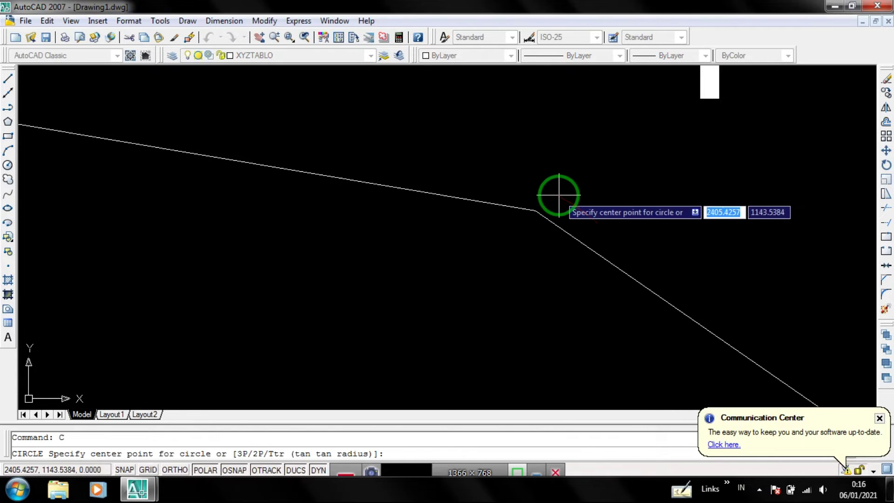
left_click(535, 210)
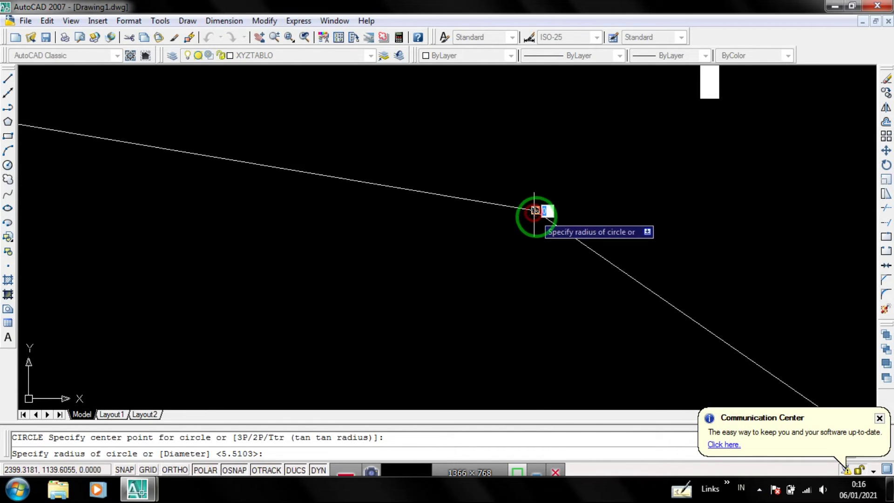
left_click(556, 227)
Step: List the new circle: centre 2399.3181, 1139.6055, radius 7.1010, compared against the tables
left_click(571, 210)
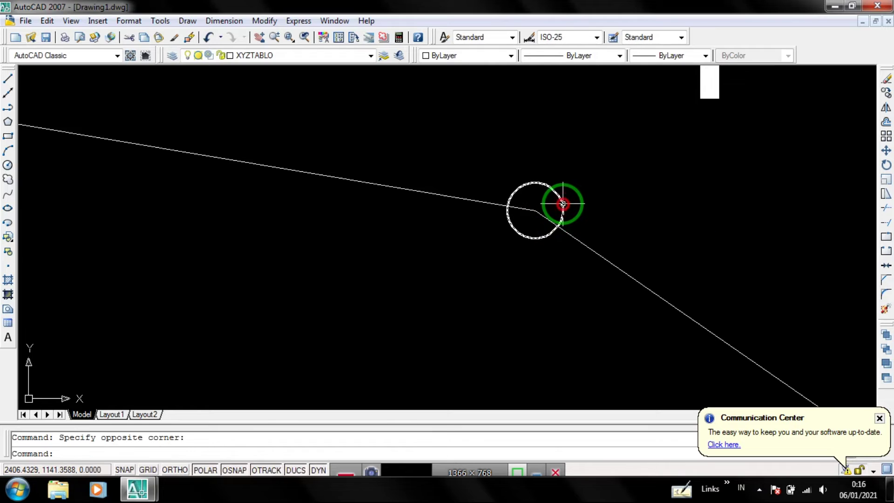
left_click(562, 203)
type("L")
key("Return")
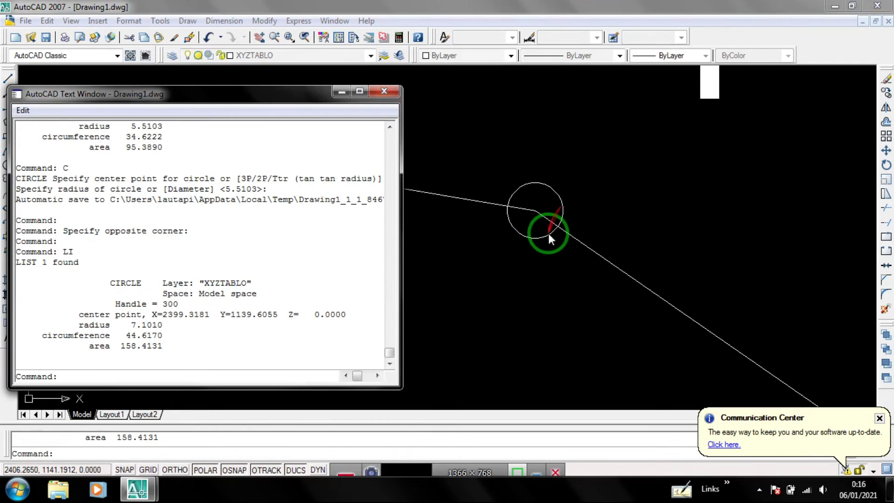
key("F2")
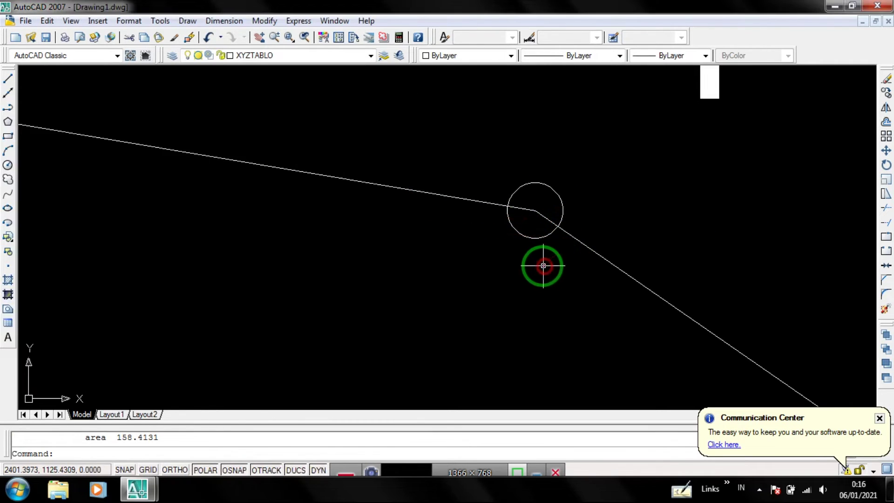
scroll(557, 254, "down", 3)
middle_click_drag(330, 233, 671, 246)
scroll(358, 193, "up", 3)
scroll(409, 200, "up", 1)
middle_click_drag(409, 200, 497, 207)
scroll(497, 211, "down", 1)
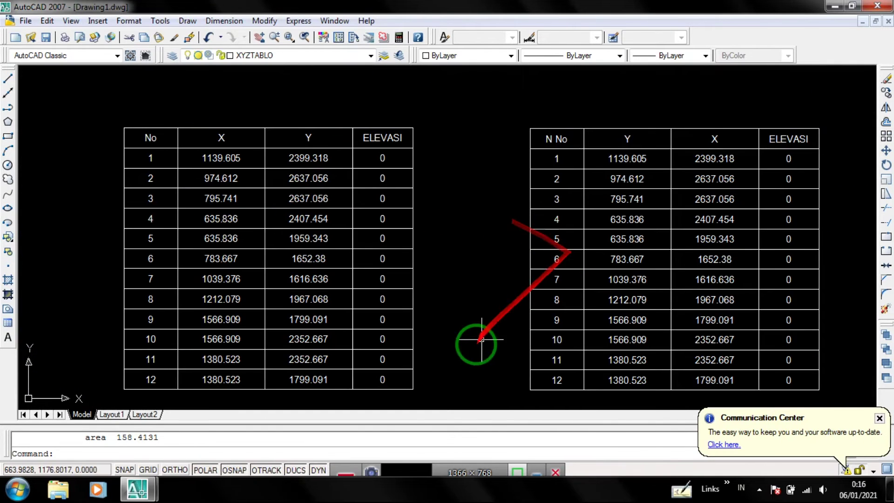
mouse_move(137, 490)
left_click(187, 449)
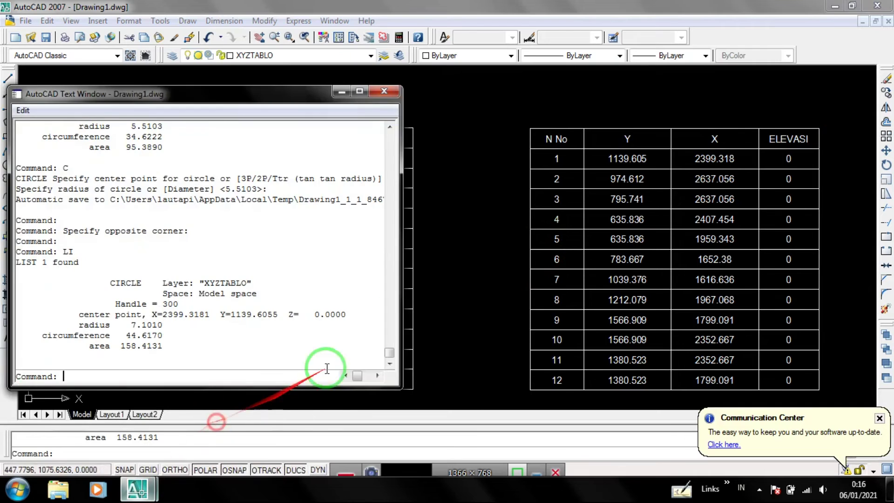
mouse_move(278, 94)
left_mouse_down()
mouse_move(569, 260)
mouse_move(583, 238)
left_mouse_up()
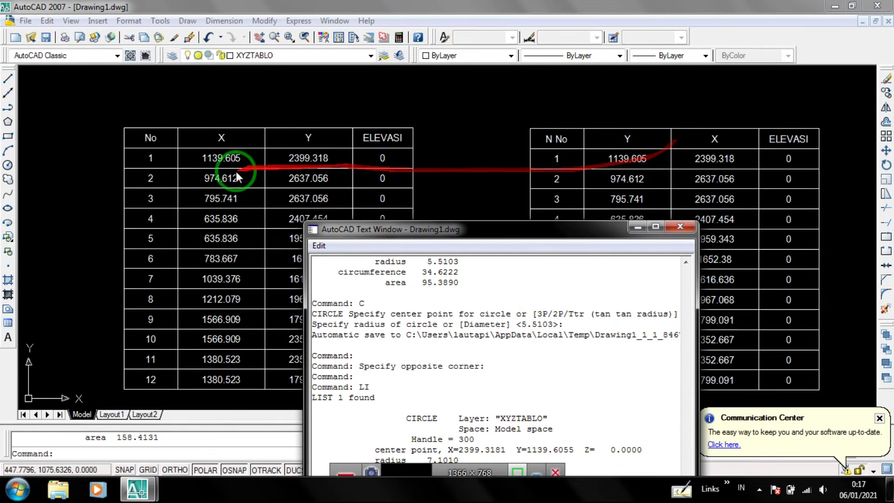
key("F2")
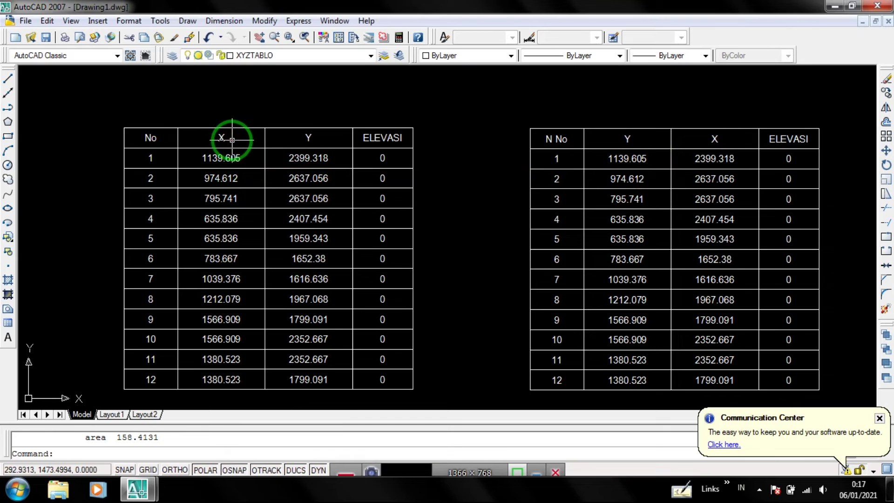
Step: Swap the left table's headers so the X column reads Y and the Y column reads X
double_click(219, 138)
type("Y")
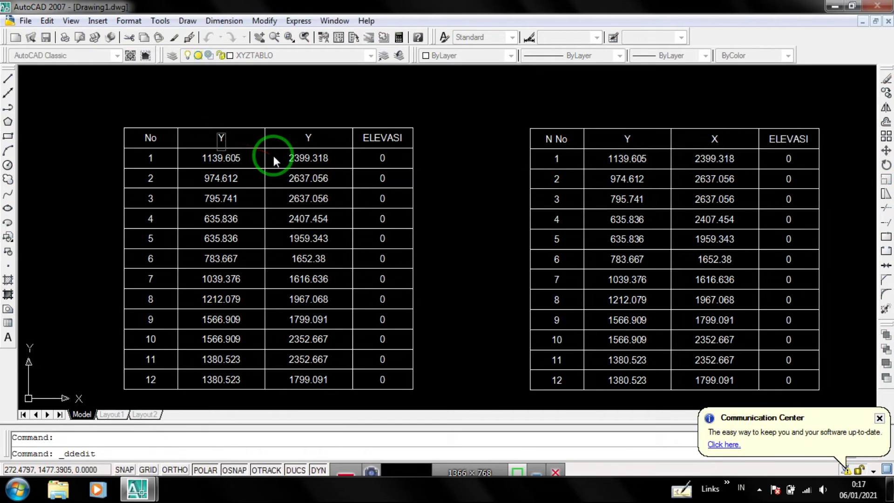
key("Return")
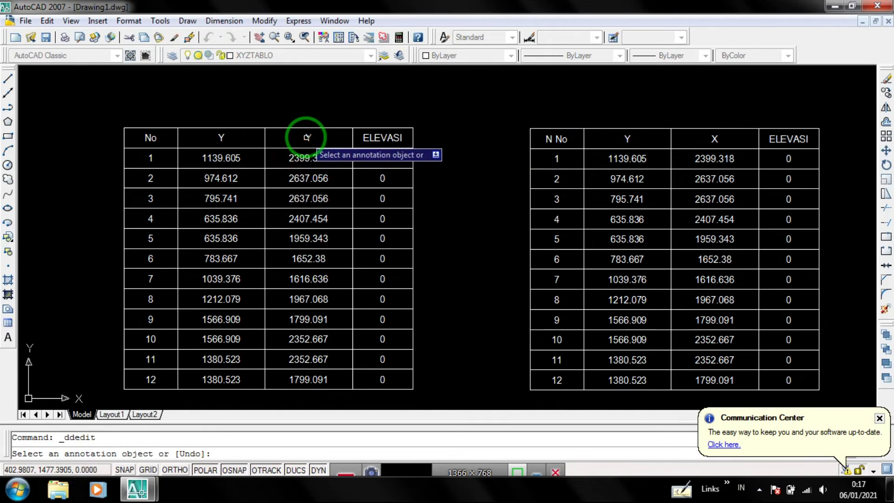
left_click(308, 137)
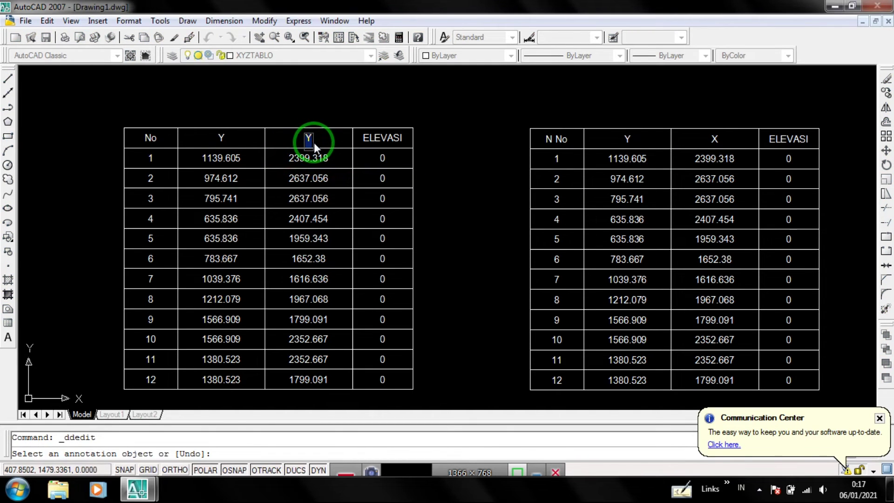
type("X")
key("Return")
scroll(381, 178, "down", 2)
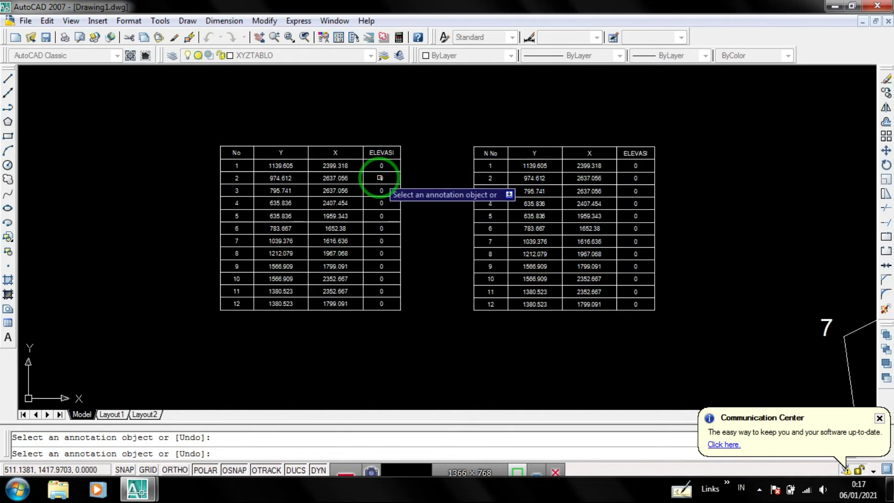
key("Escape")
scroll(458, 190, "up", 2)
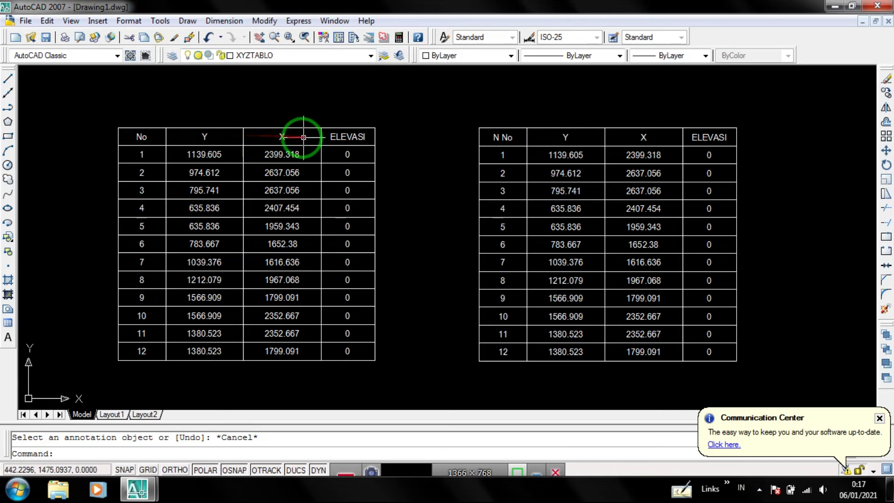
Step: List the properties of the small circle at rectangle corner 10 with LI
left_click(305, 144)
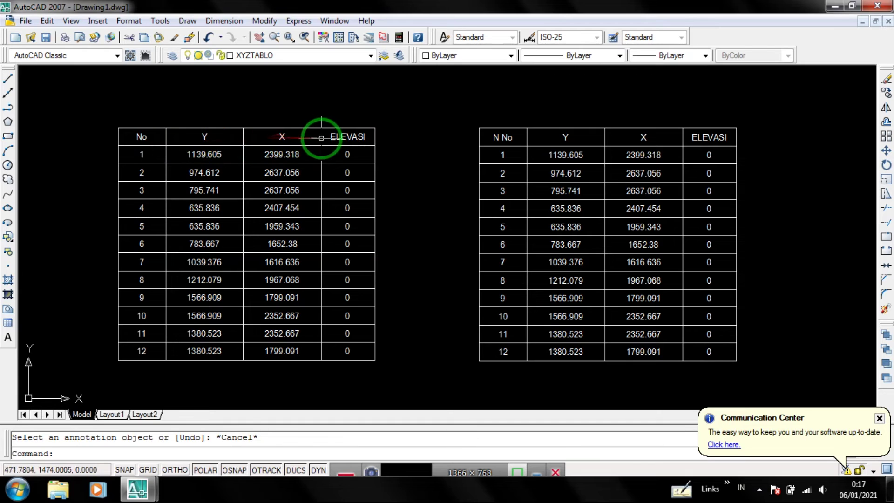
scroll(380, 160, "down", 1)
scroll(498, 156, "up", 2)
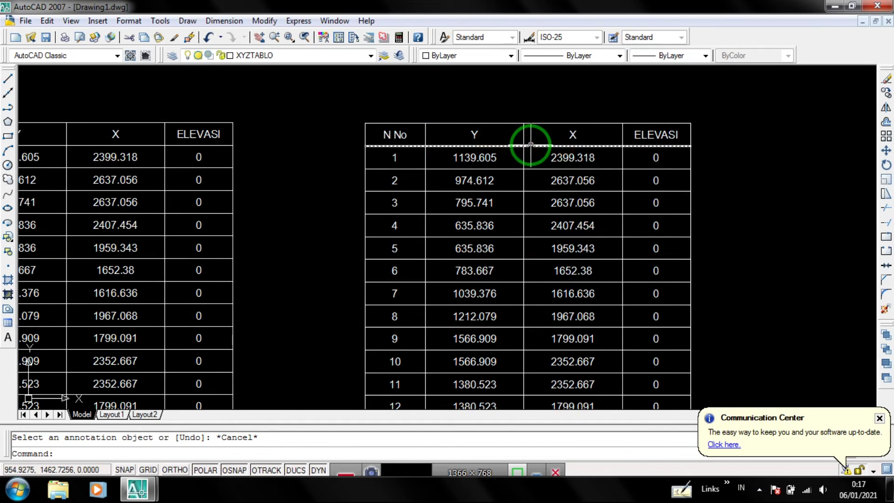
scroll(479, 150, "down", 2)
scroll(479, 153, "down", 2)
middle_click_drag(664, 206, 422, 244)
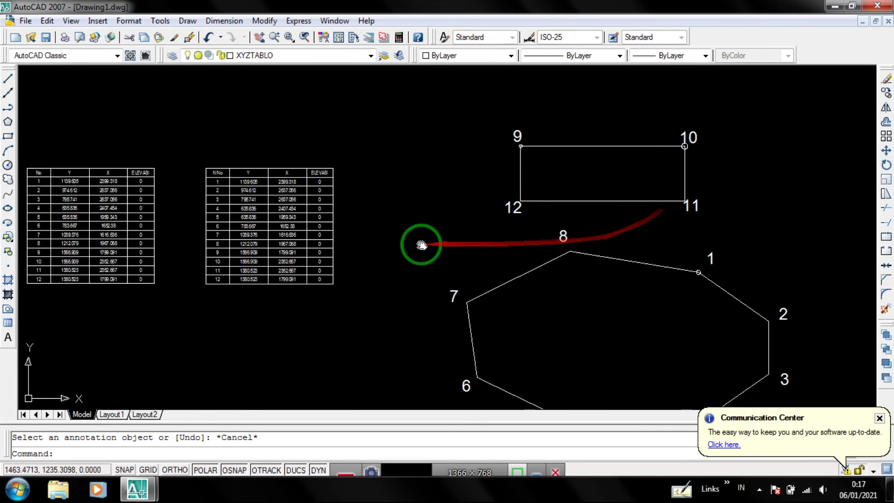
scroll(684, 148, "up", 5)
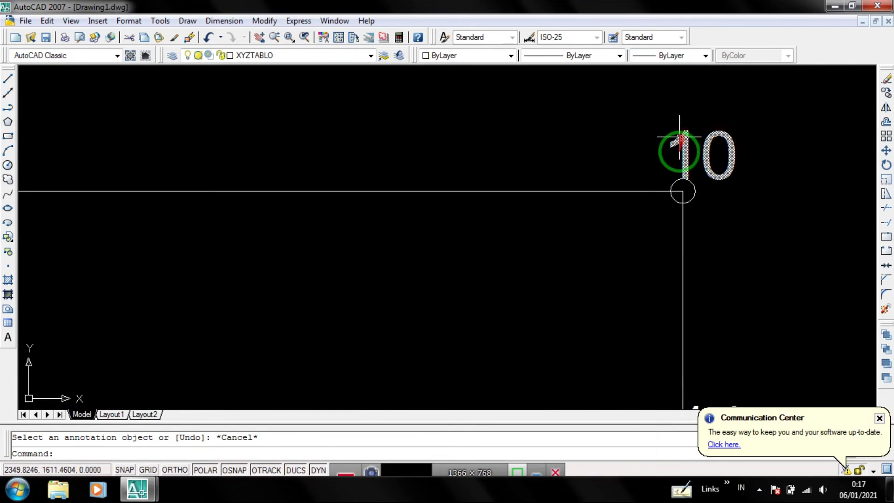
left_click(693, 189)
type("L")
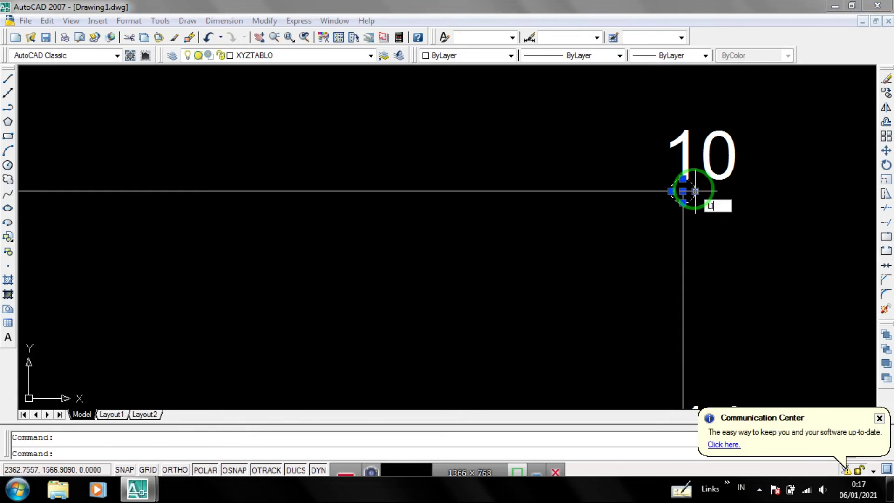
type("I")
key("Return")
Step: Move the listing aside and pan the drawing to show both coordinate tables
left_click_drag(593, 228, 365, 295)
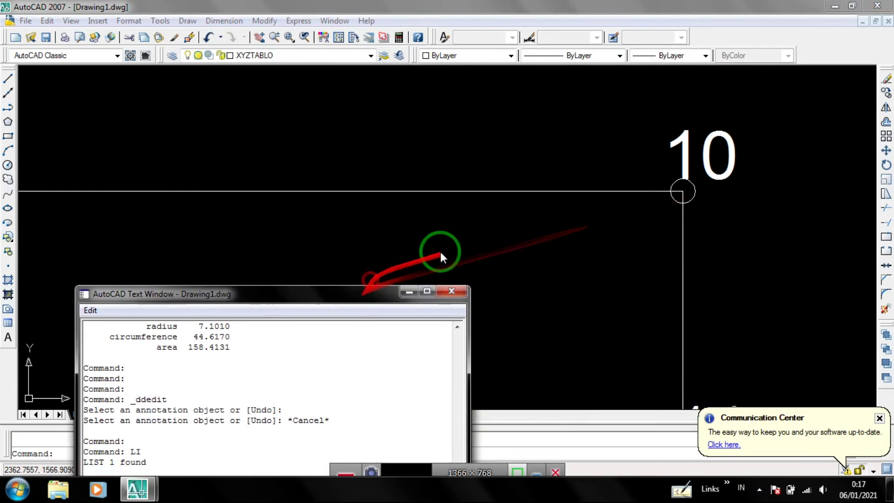
left_click(691, 242)
scroll(779, 242, "down", 5)
scroll(488, 266, "up", 6)
mouse_move(431, 310)
middle_mouse_down()
mouse_move(599, 140)
mouse_move(609, 159)
middle_mouse_up()
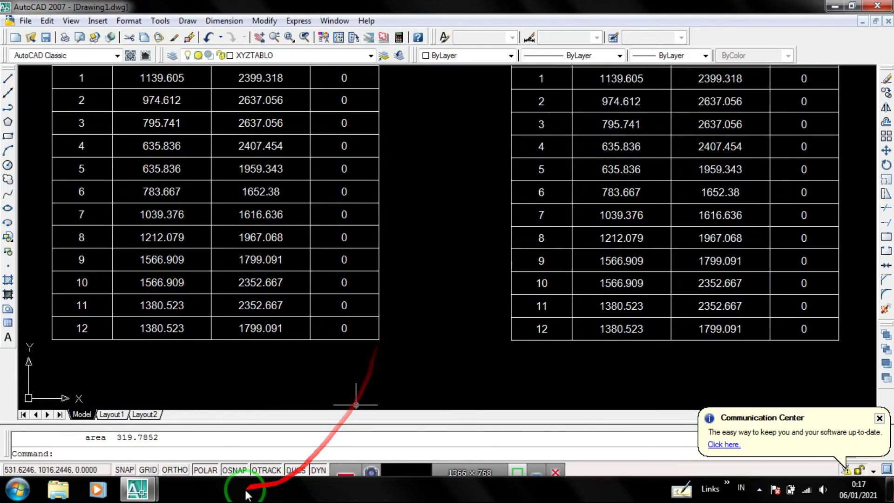
Step: Reposition the listing to read centre X=2352.6665, Y=1566.9090 and radius 10.0891
left_click(253, 422)
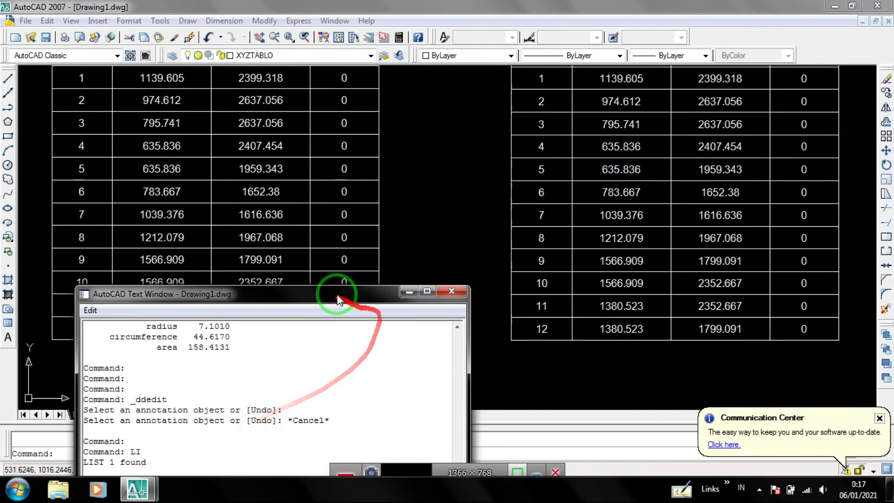
left_click_drag(335, 297, 522, 336)
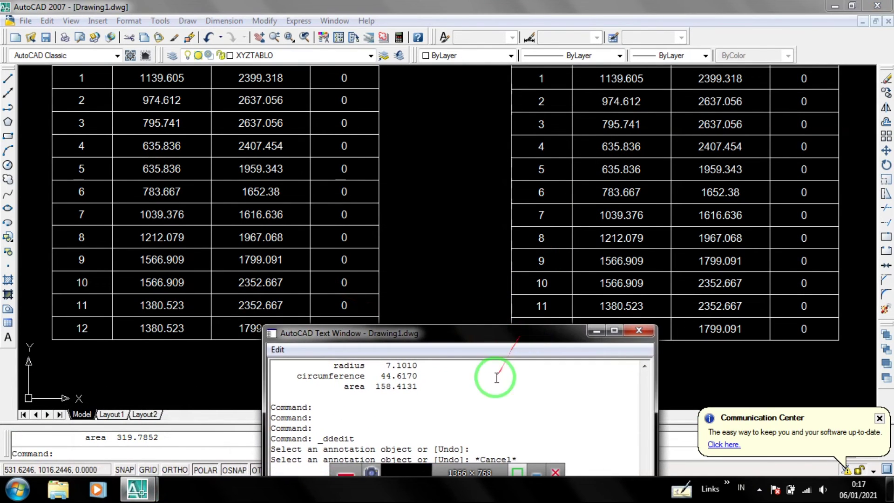
left_click_drag(513, 345, 501, 229)
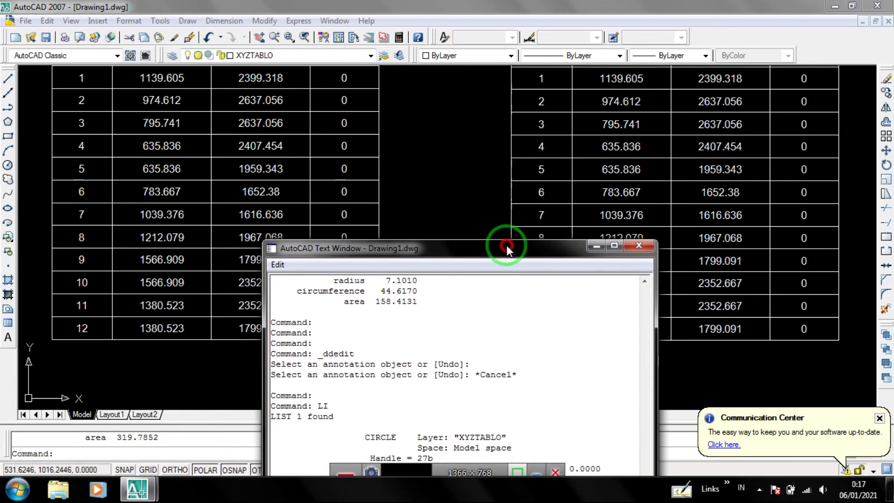
mouse_move(501, 228)
left_mouse_down()
mouse_move(623, 114)
mouse_move(426, 161)
left_mouse_up()
key("F2")
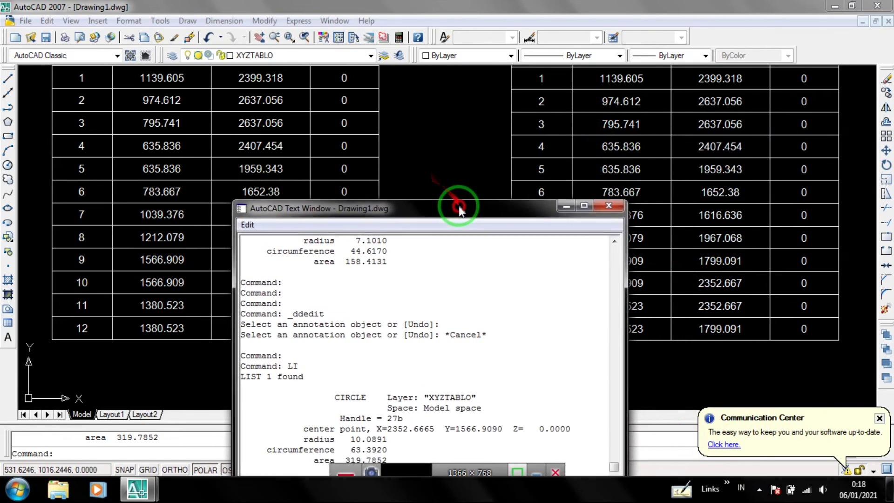
scroll(443, 181, "down", 2)
mouse_move(443, 181)
middle_mouse_down()
mouse_move(528, 192)
mouse_move(648, 226)
middle_mouse_up()
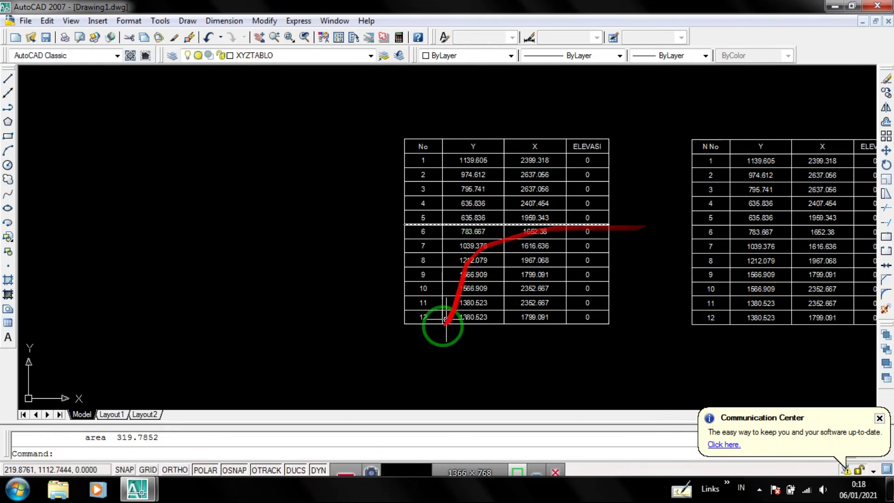
mouse_move(137, 490)
left_click(231, 435)
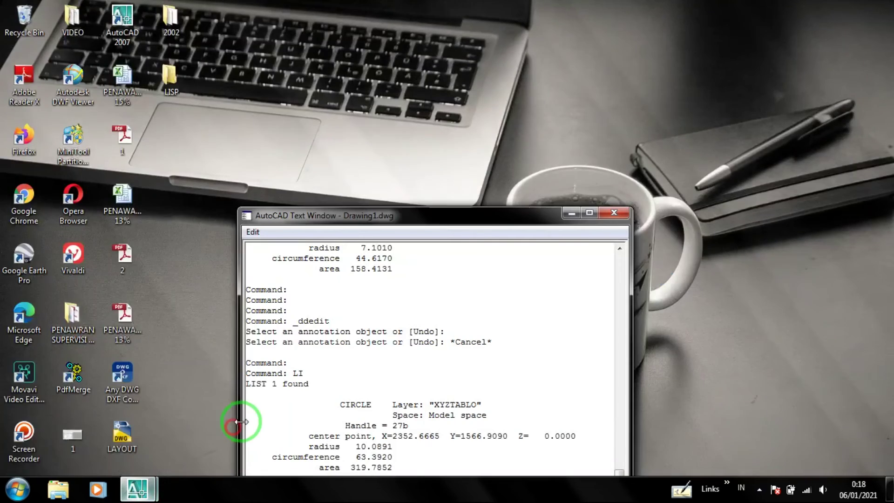
Step: Compare the listed centre with row 10 of the tables, then close the listing
mouse_move(438, 209)
left_mouse_down()
mouse_move(278, 159)
mouse_move(230, 110)
left_mouse_up()
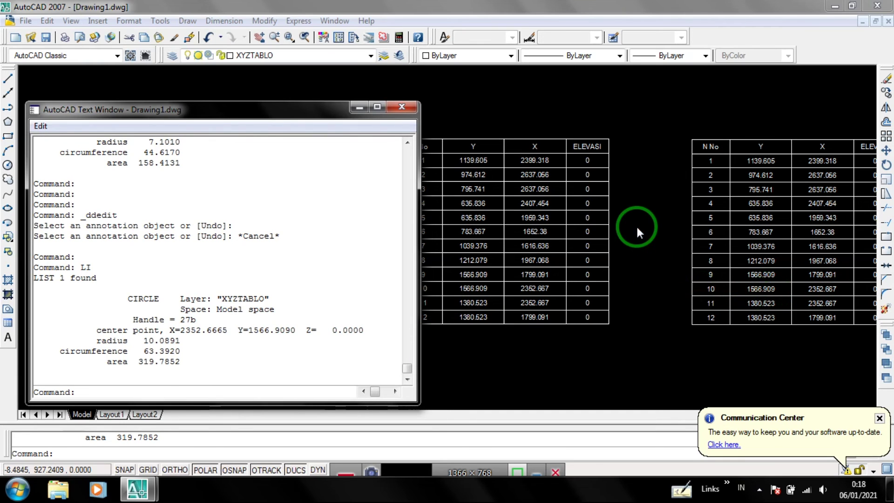
left_click(402, 107)
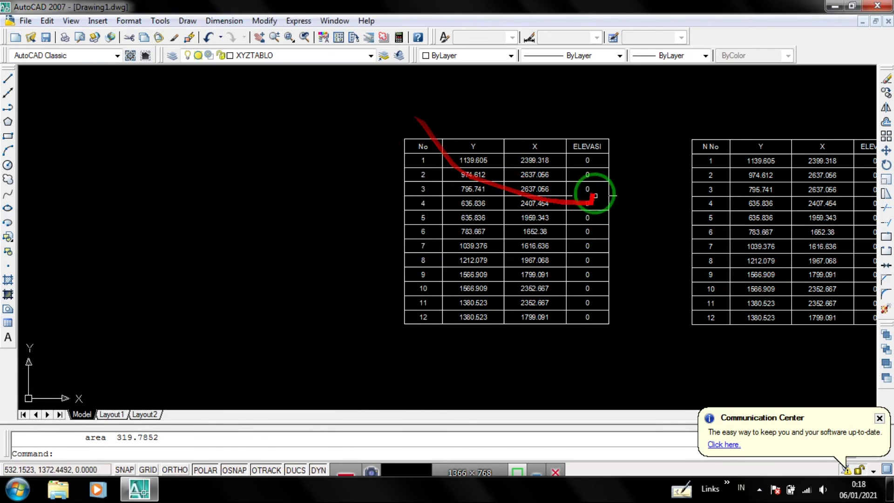
scroll(579, 205, "down", 2)
scroll(649, 210, "up", 2)
scroll(684, 214, "up", 2)
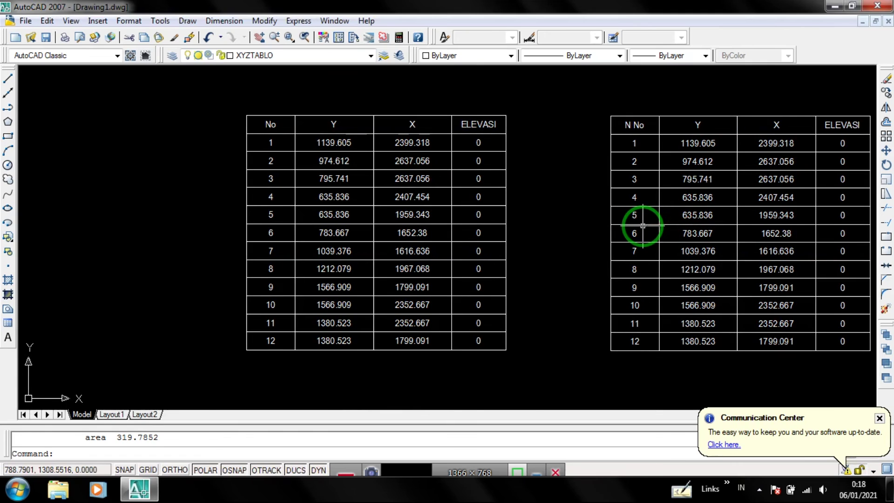
type("XYZT")
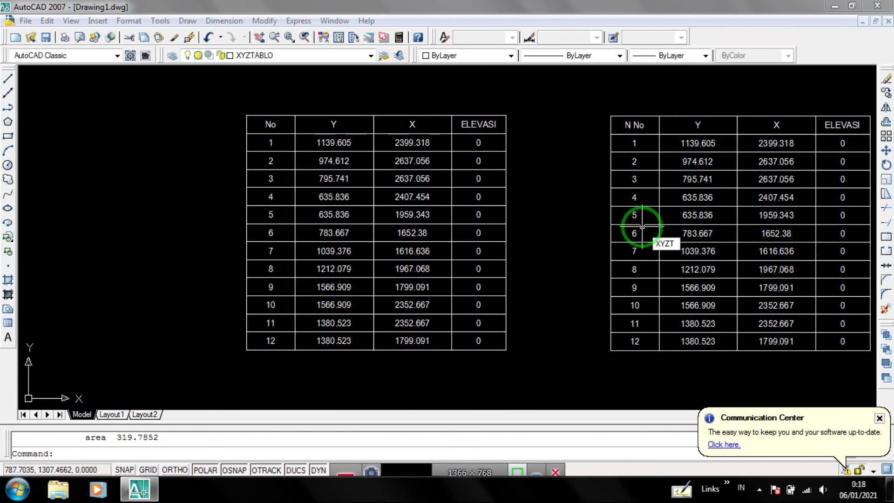
key("Return")
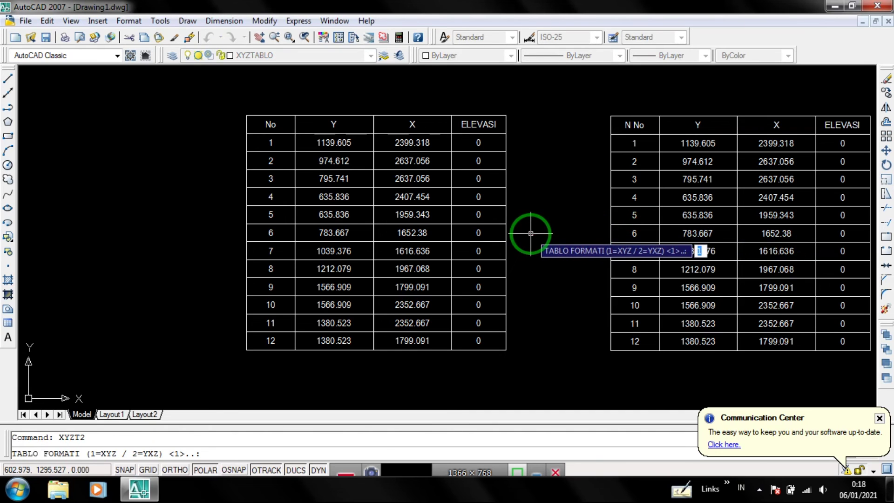
middle_click_drag(531, 233, 378, 238)
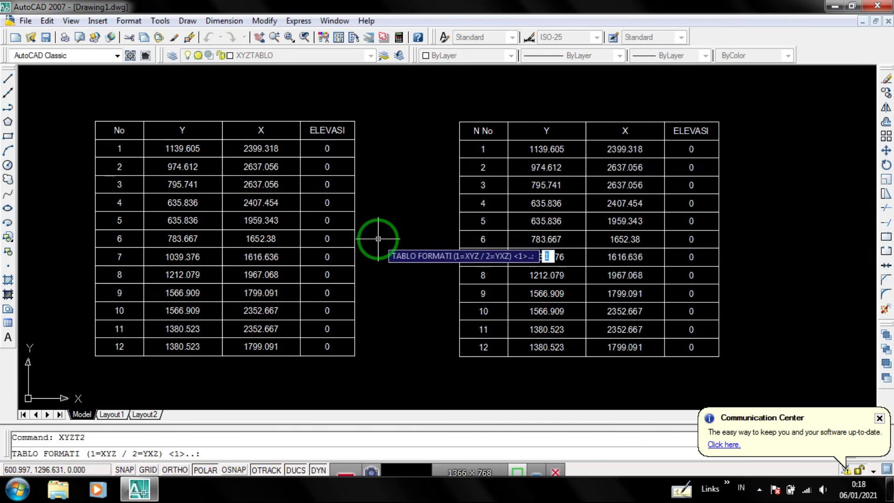
key("Escape")
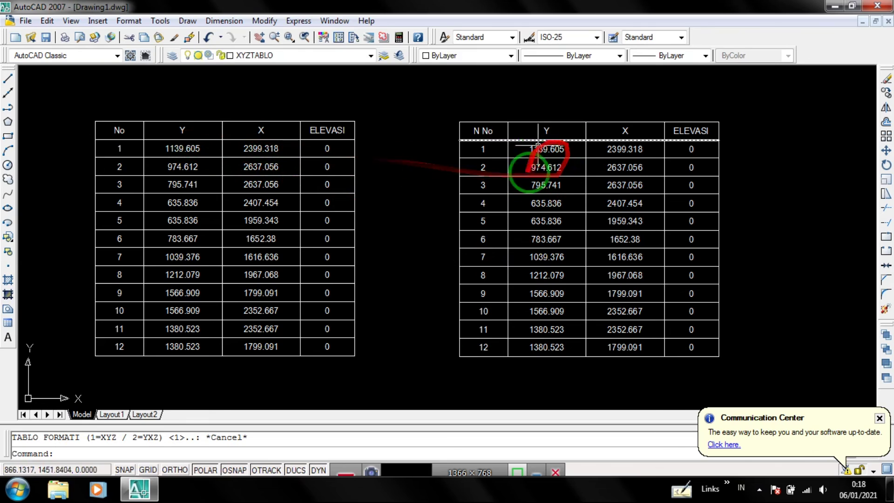
scroll(524, 189, "down", 4)
scroll(530, 196, "down", 2)
middle_click_drag(467, 252, 249, 272)
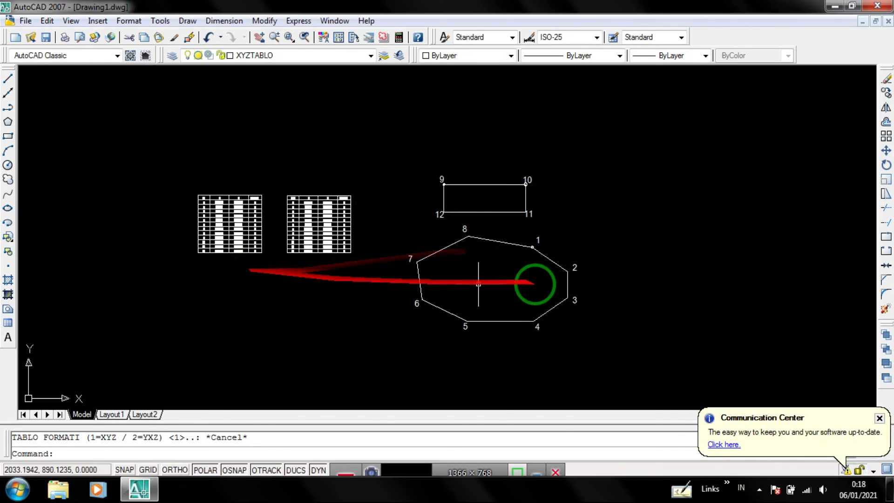
Step: Rerun YX with default XYZ format and scale 1.0, placing a new table header
scroll(564, 276, "up", 3)
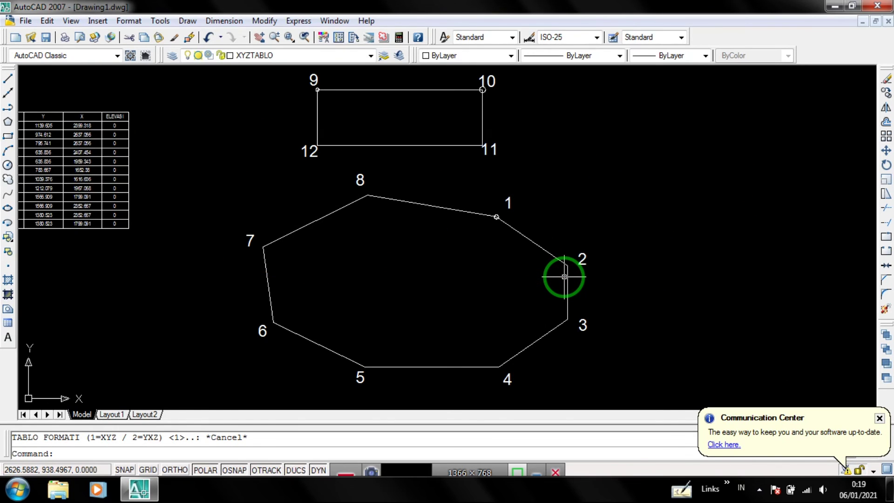
type("Y")
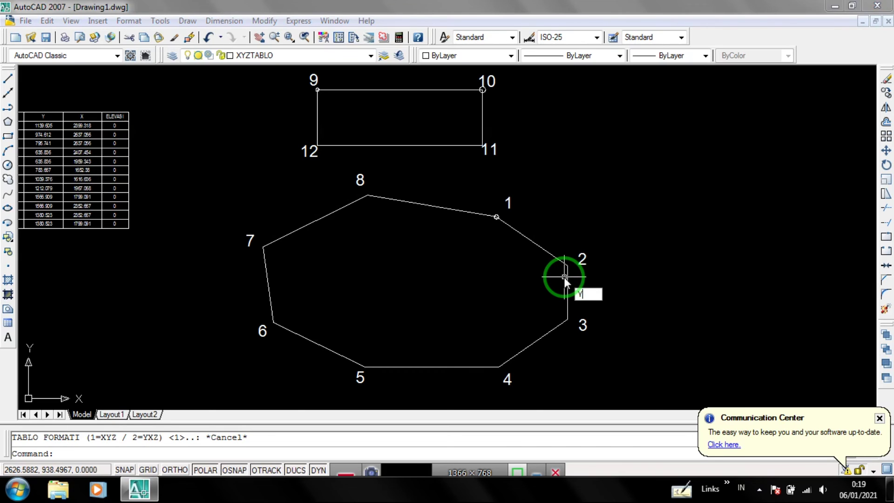
type("XYZT2")
key("Return")
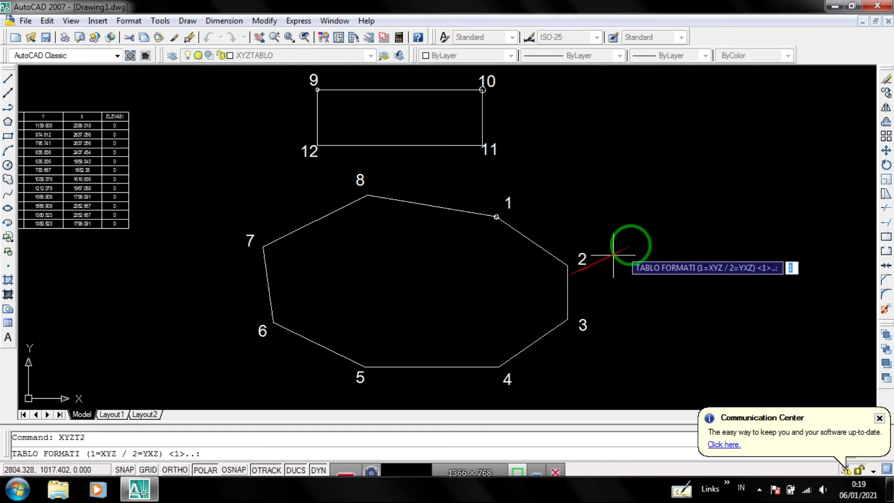
scroll(665, 215, "up", 1)
middle_click_drag(649, 220, 492, 239)
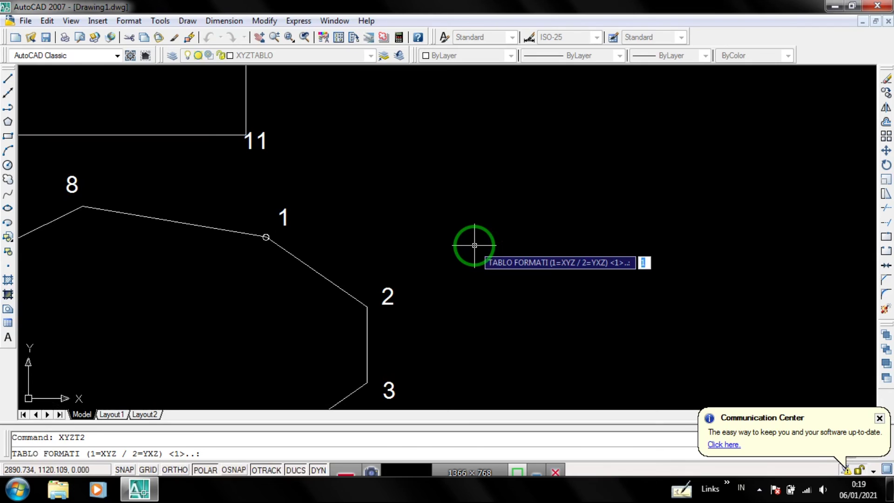
key("Return")
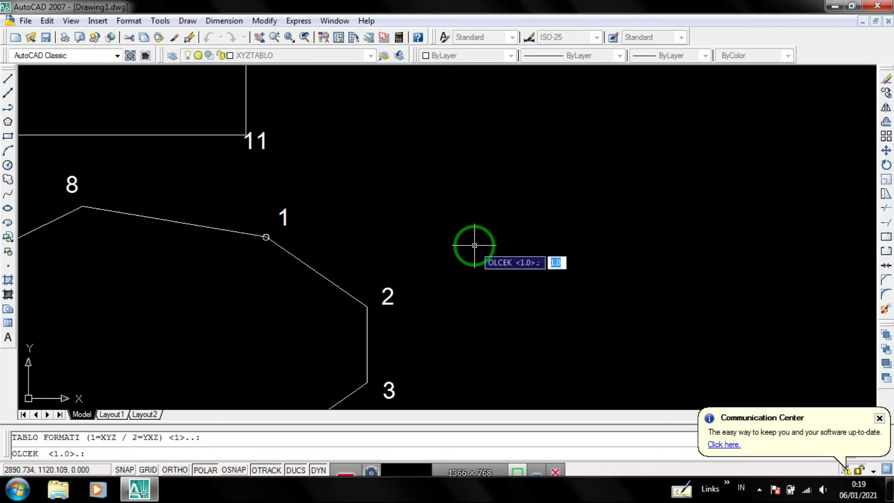
key("Return")
left_click(512, 228)
scroll(497, 210, "down", 5)
scroll(495, 206, "down", 2)
scroll(483, 207, "down", 5)
scroll(412, 210, "down", 2)
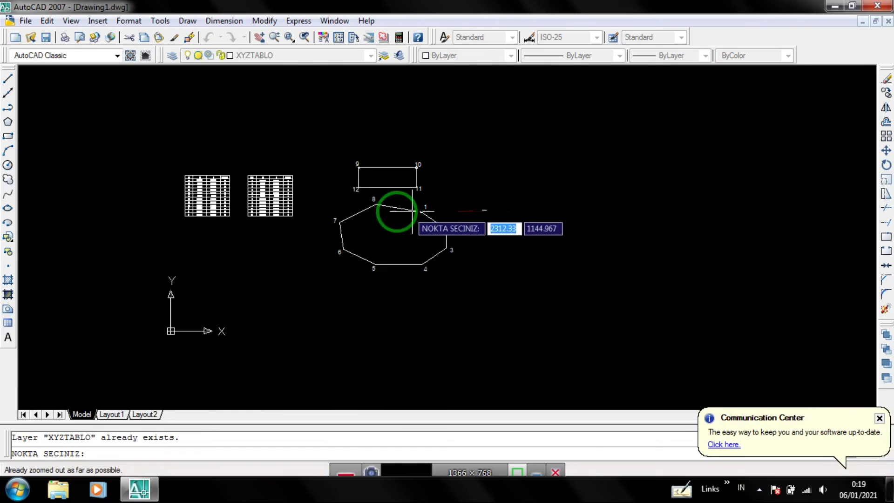
Step: Cancel point picking and erase the unfinished scale-1.0 table header
scroll(286, 202, "up", 6)
scroll(455, 228, "down", 4)
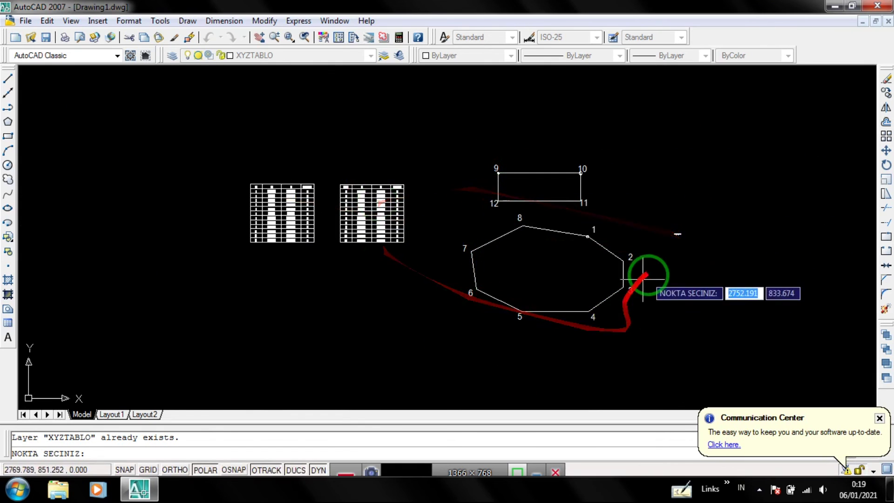
scroll(699, 240, "up", 5)
key("Escape")
left_click(678, 240)
left_click(587, 196)
key("Delete")
Step: Reframe the view on the octagon and two completed tables, then minimise AutoCAD
scroll(588, 228, "down", 4)
scroll(586, 237, "down", 2)
scroll(374, 246, "up", 4)
scroll(412, 243, "down", 2)
mouse_move(450, 247)
middle_mouse_down()
mouse_move(452, 269)
mouse_move(492, 292)
middle_mouse_up()
scroll(451, 270, "up", 2)
scroll(455, 265, "up", 2)
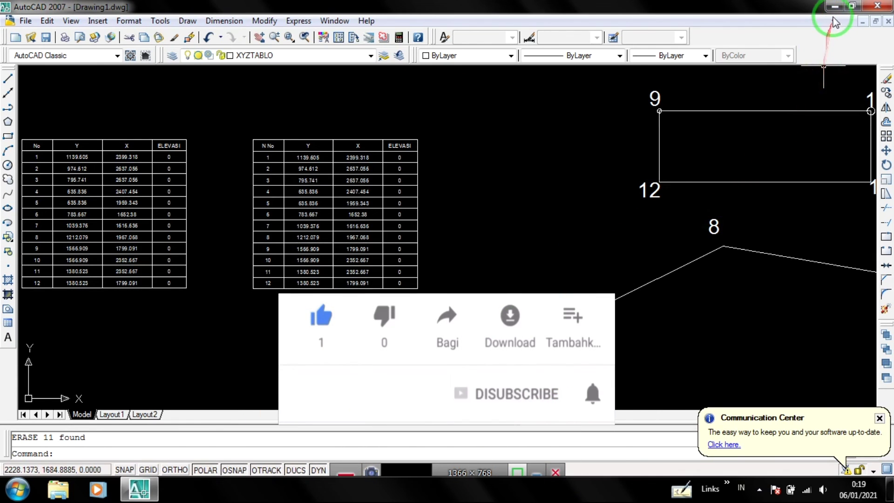
left_click(833, 7)
Step: Refresh the Windows desktop, then dismiss its shortcut menu
right_click(618, 199)
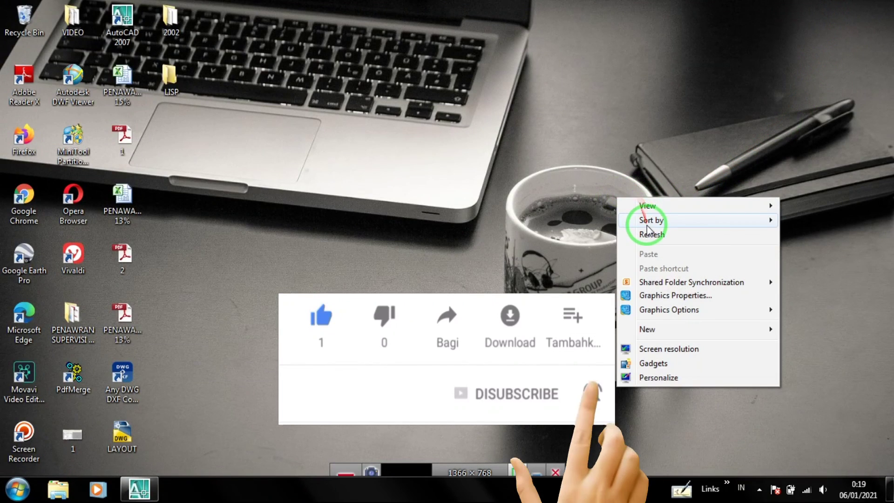
left_click(651, 236)
right_click(596, 199)
left_click(626, 235)
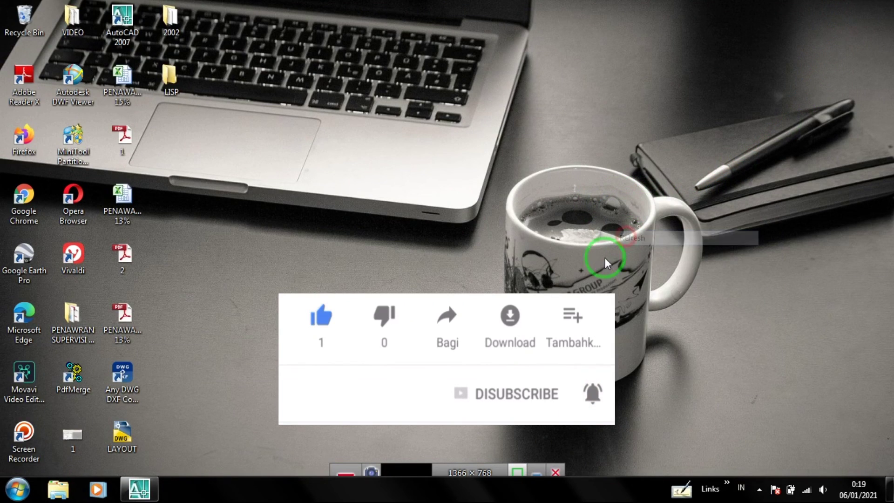